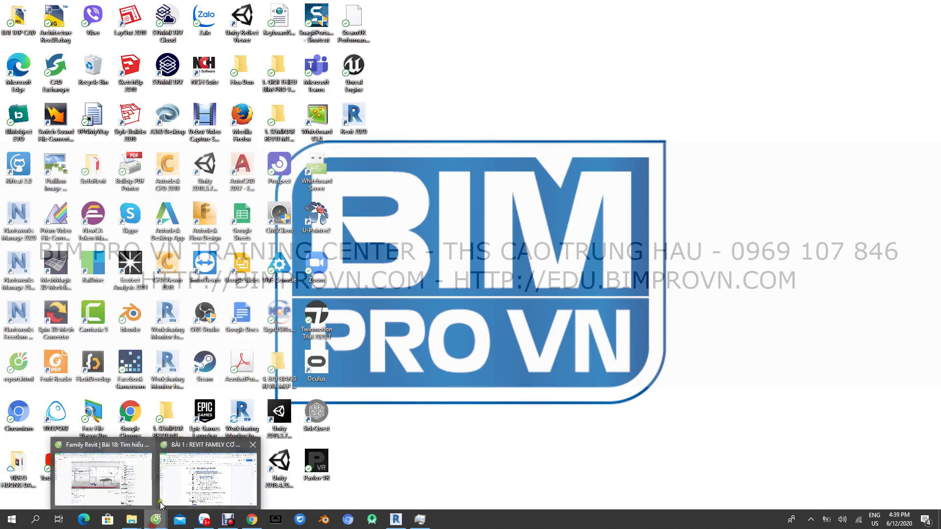
Minimize the course outline document and bring back Revit's WSHP 2-3 System View
click(177, 487)
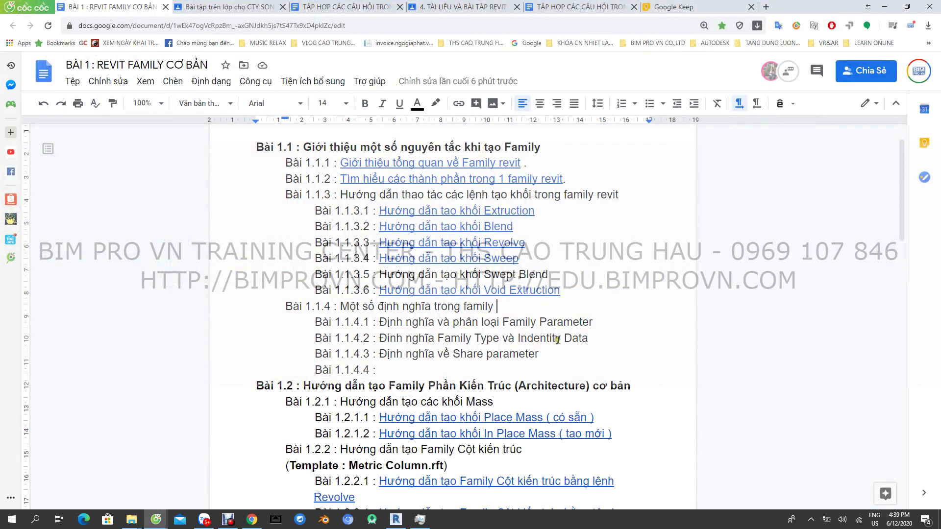
click(884, 7)
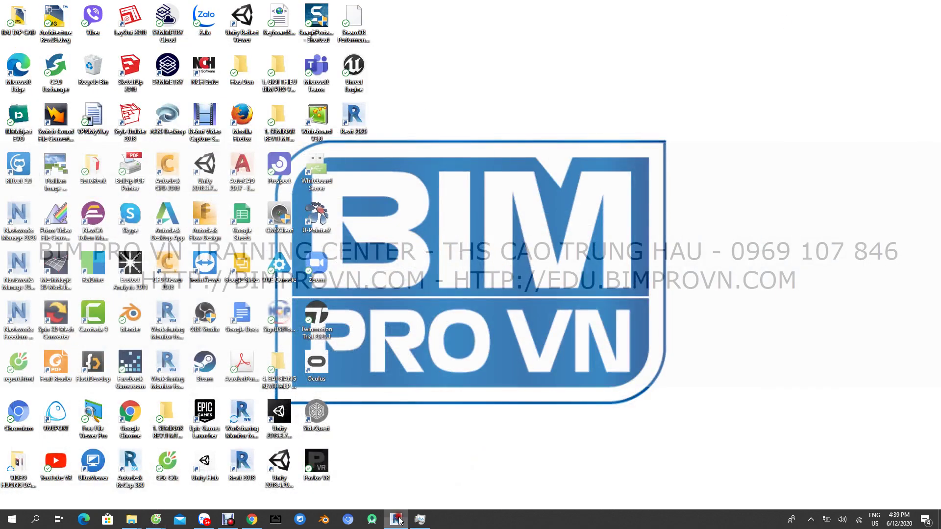
click(396, 520)
Orbit and zoom the 3D view, then select the 600x600 - 250 Neck diffuser by the left flex duct
scroll(392, 239, up, 2)
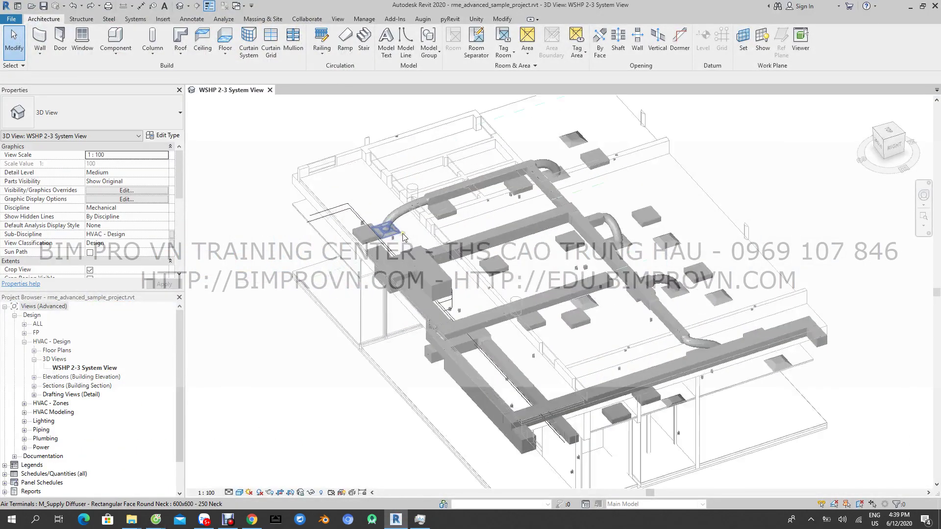
scroll(401, 235, up, 2)
scroll(403, 237, down, 1)
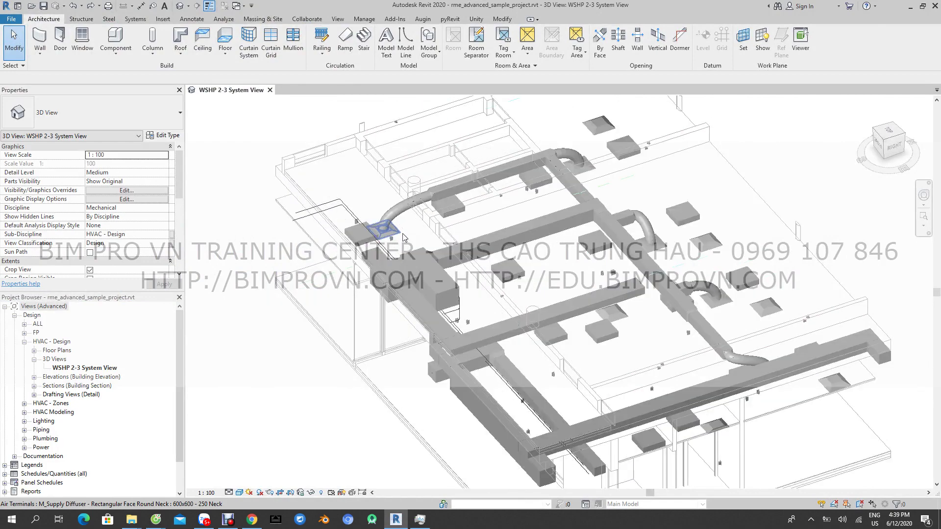
shift+middle_drag(292, 382, 314, 285)
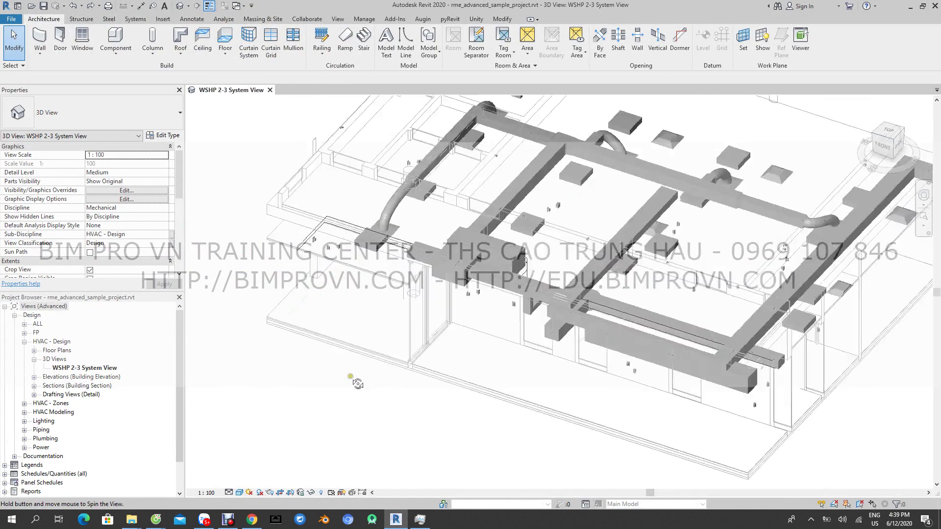
scroll(348, 234, up, 2)
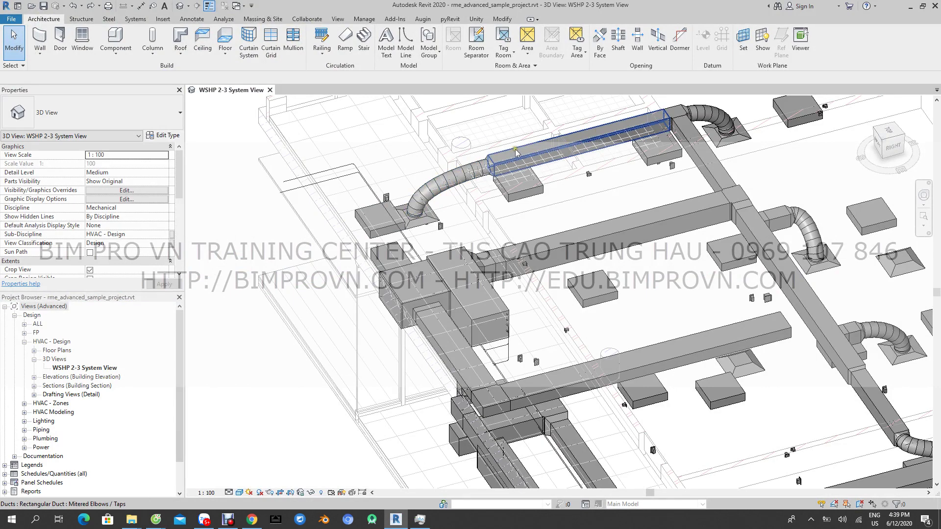
click(411, 216)
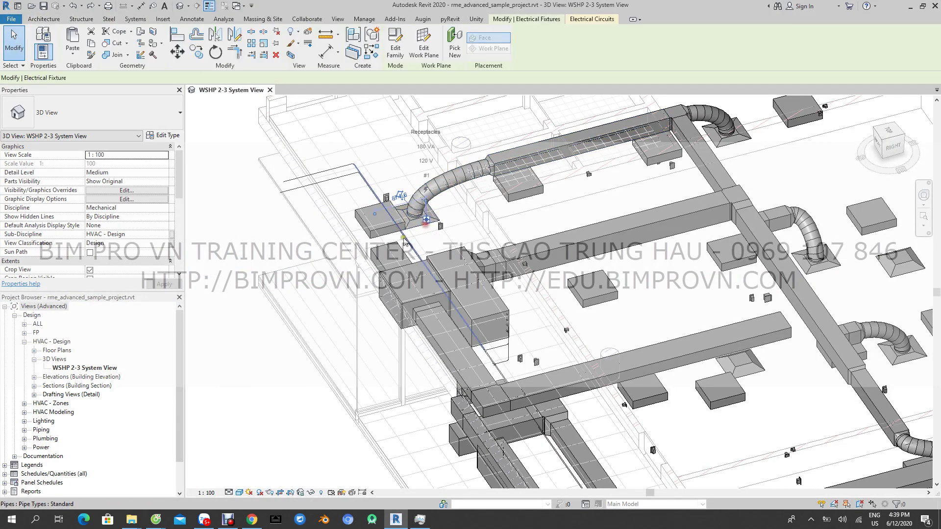
click(414, 215)
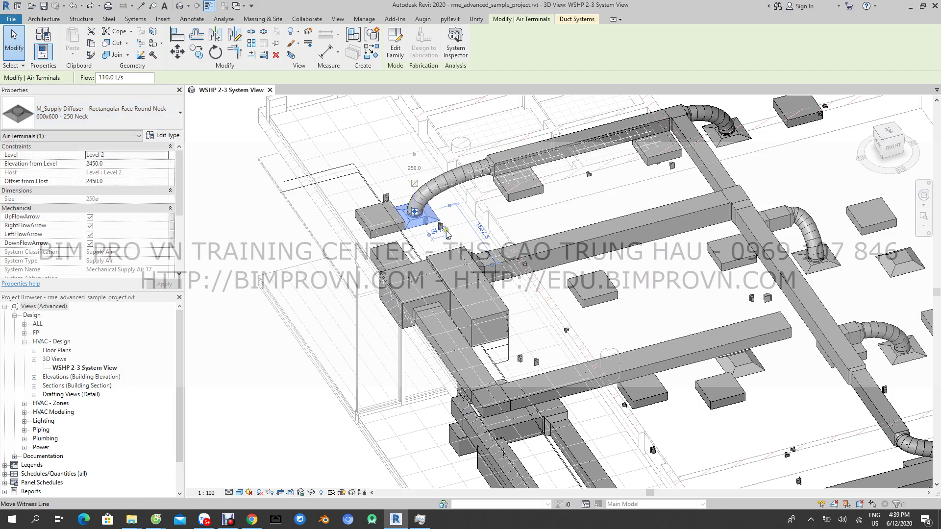
scroll(447, 235, up, 3)
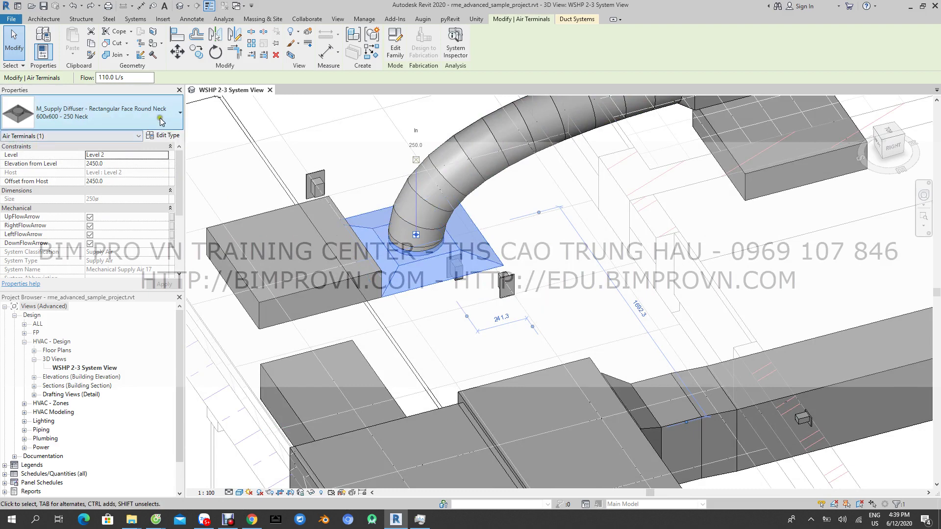
Switch the diffuser to the M_Supply Diffuser - Sidewall family and dismiss the connectivity warning
click(172, 139)
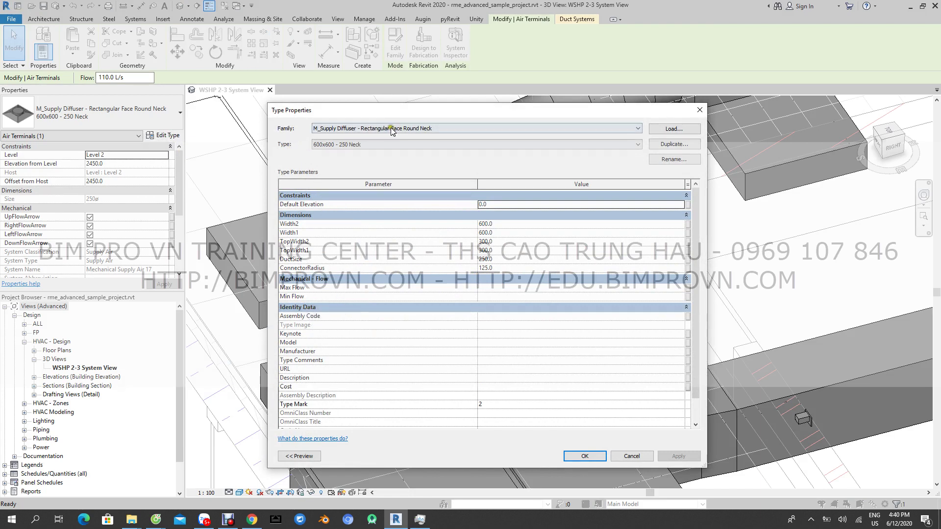
click(633, 129)
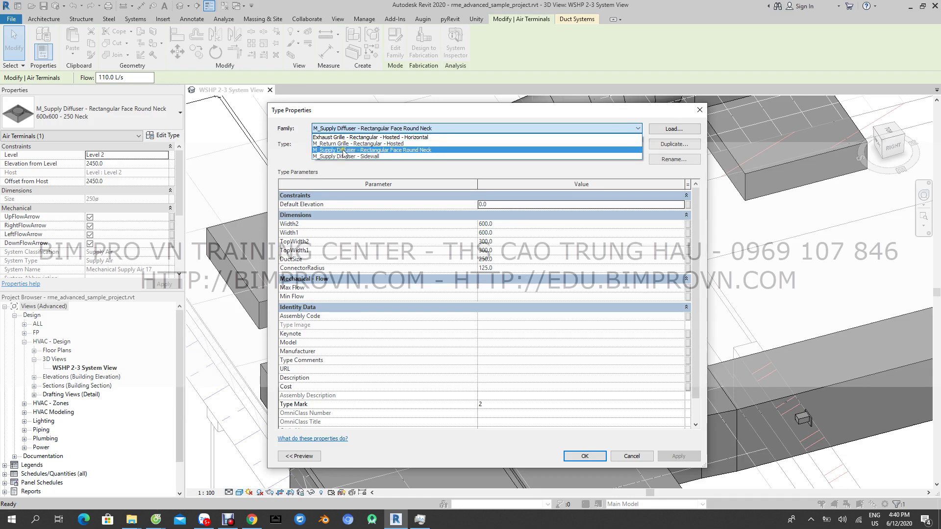
click(349, 156)
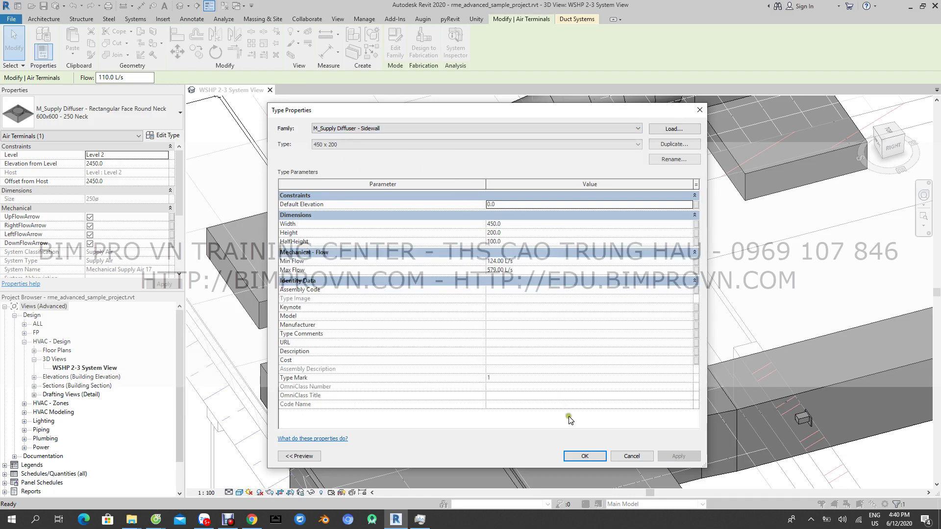
click(598, 457)
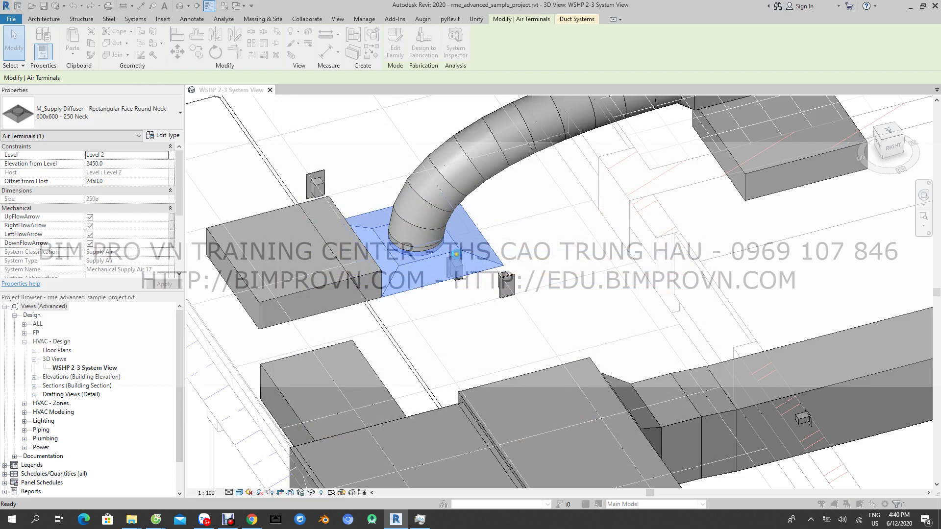
click(553, 293)
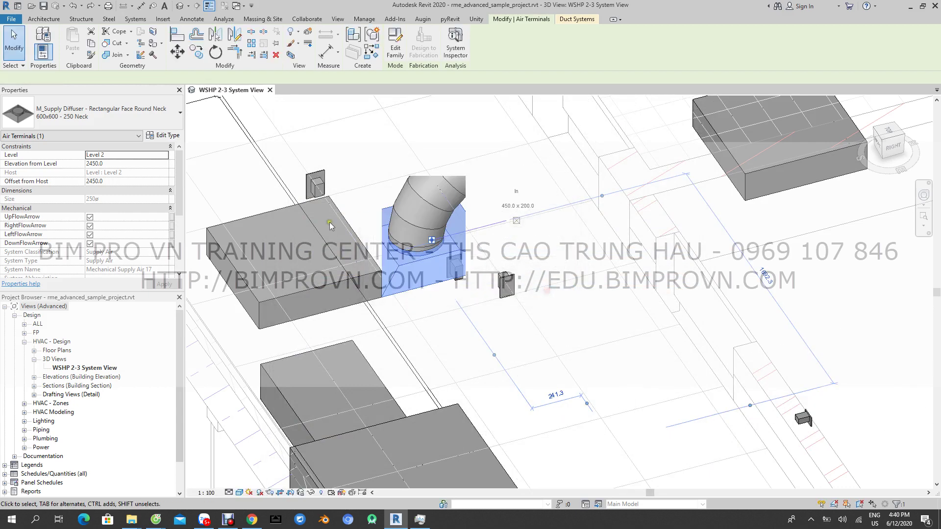
Put the diffuser back on the Rectangular Face Round Neck family with the 600x600 - 200 Neck type
click(163, 135)
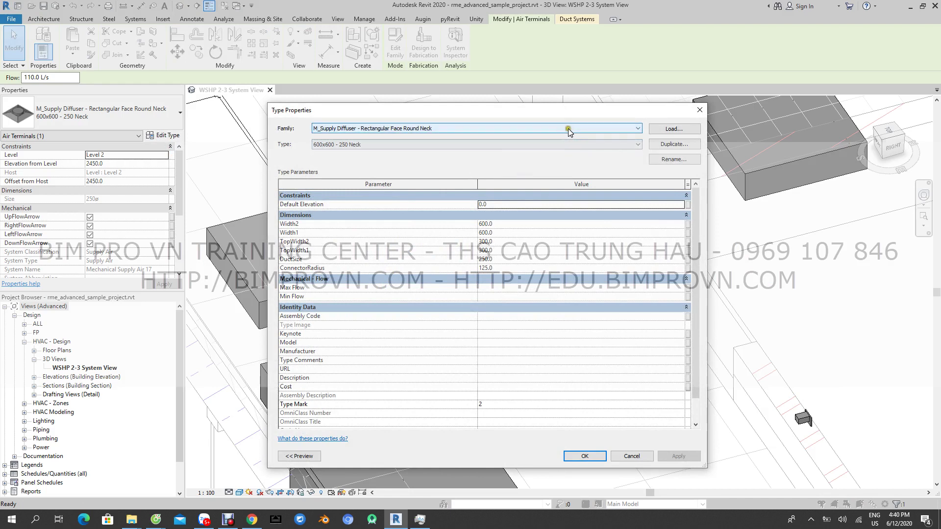
click(569, 128)
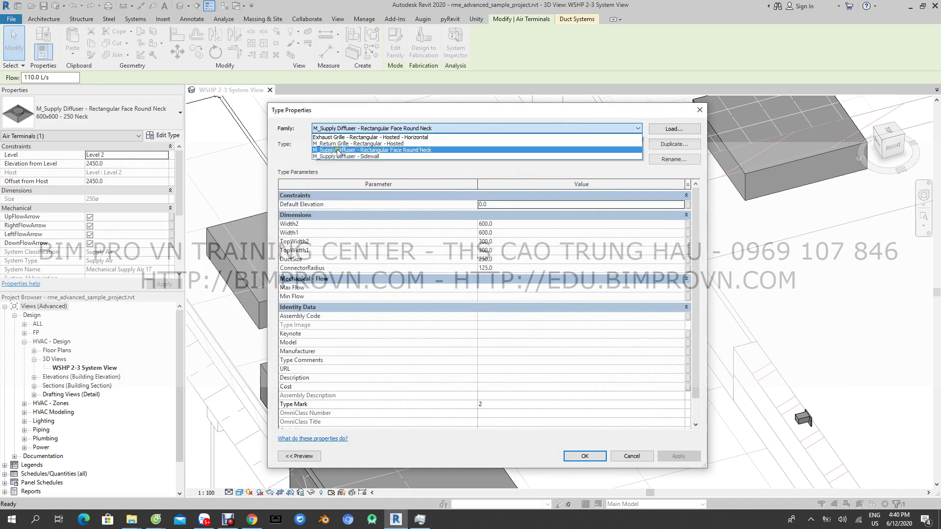
click(432, 150)
click(574, 144)
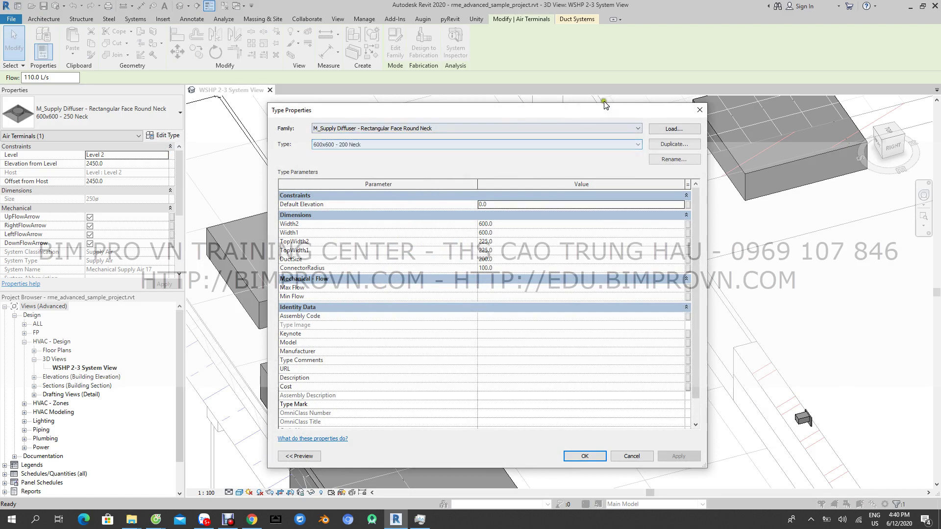
drag(519, 112, 594, 116)
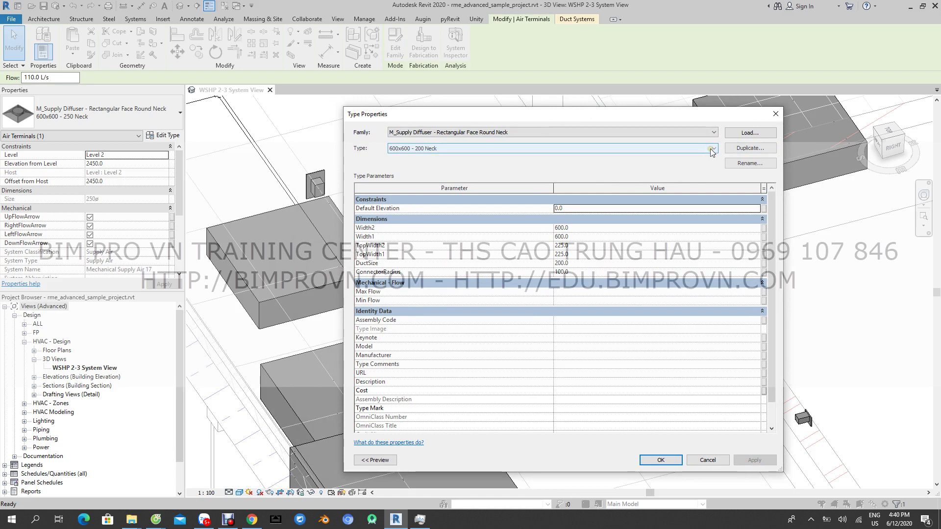
click(715, 133)
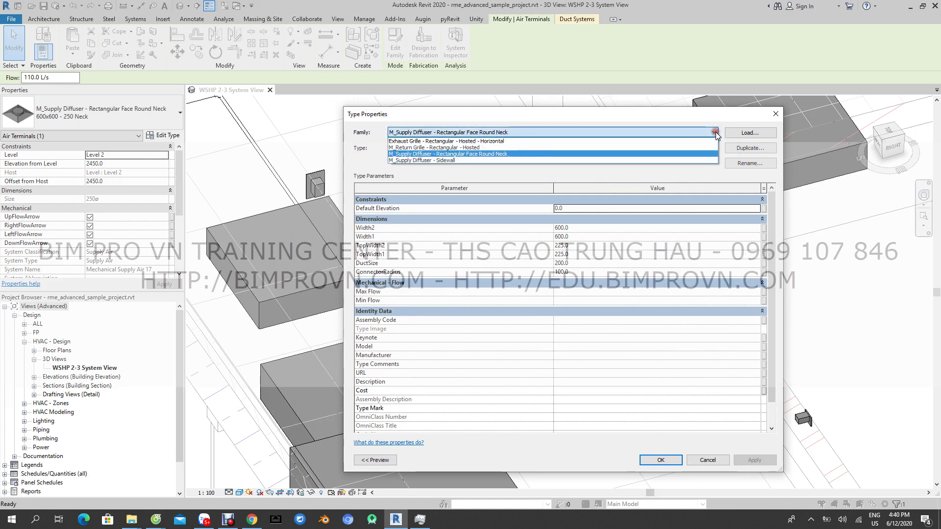
click(713, 154)
click(714, 149)
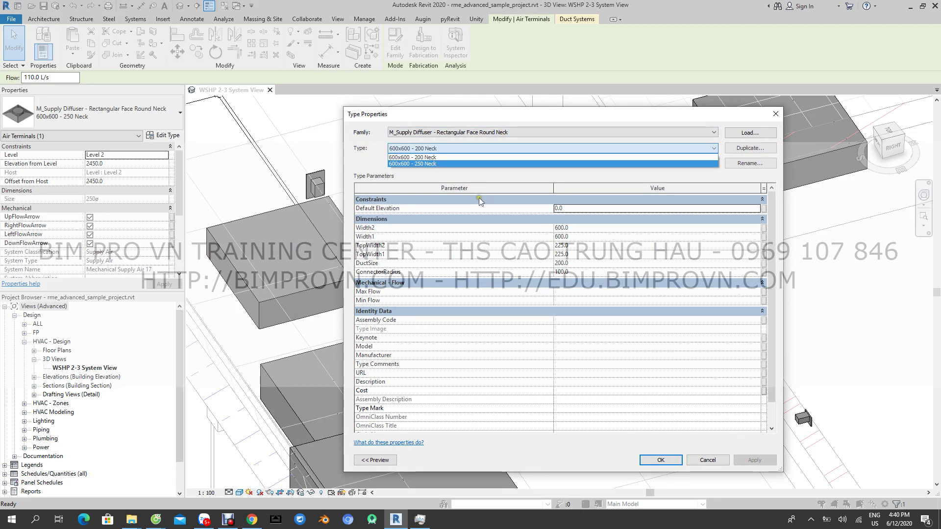
click(421, 200)
click(409, 283)
click(749, 149)
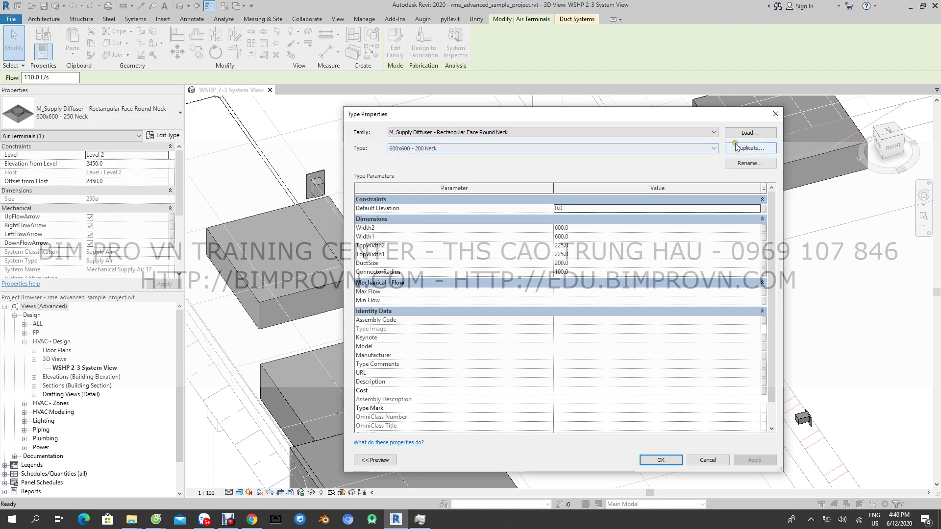
Duplicate the 200 Neck type as a new 600x600 - 300 Neck type
click(737, 147)
text(600x600 - 300 Neck)
click(480, 246)
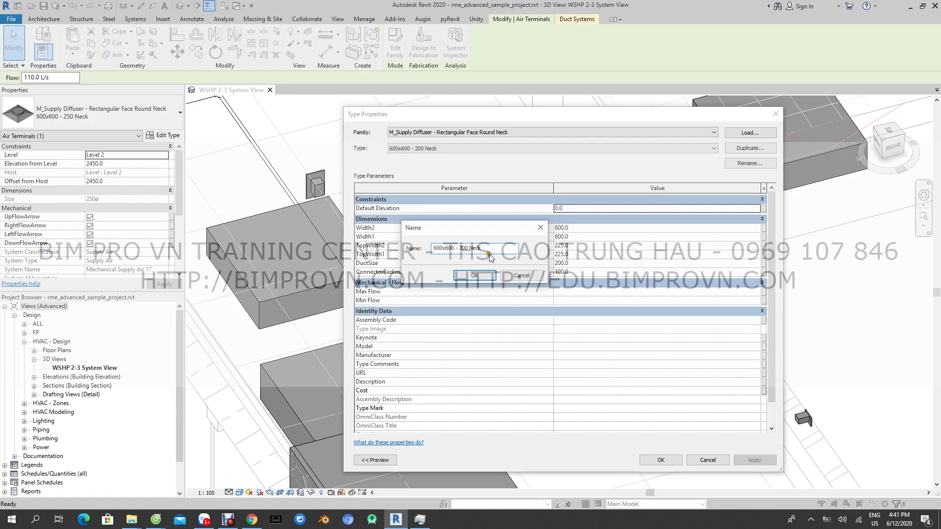
click(478, 275)
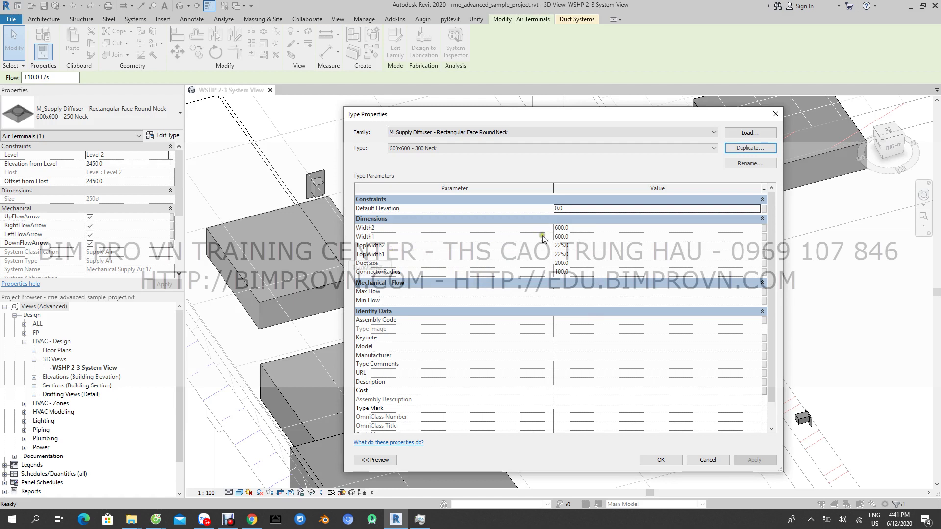
Set TopWidth2 and TopWidth1 of the new type to 280
click(582, 247)
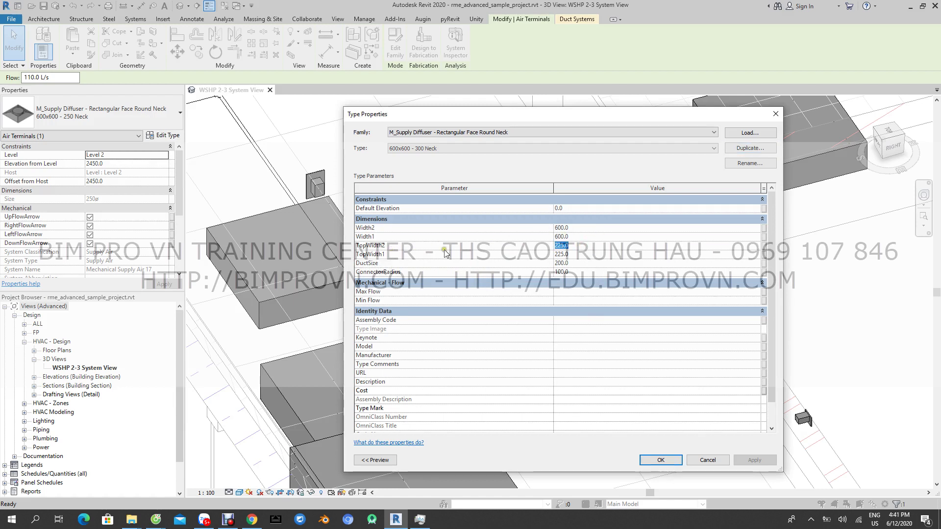
click(576, 255)
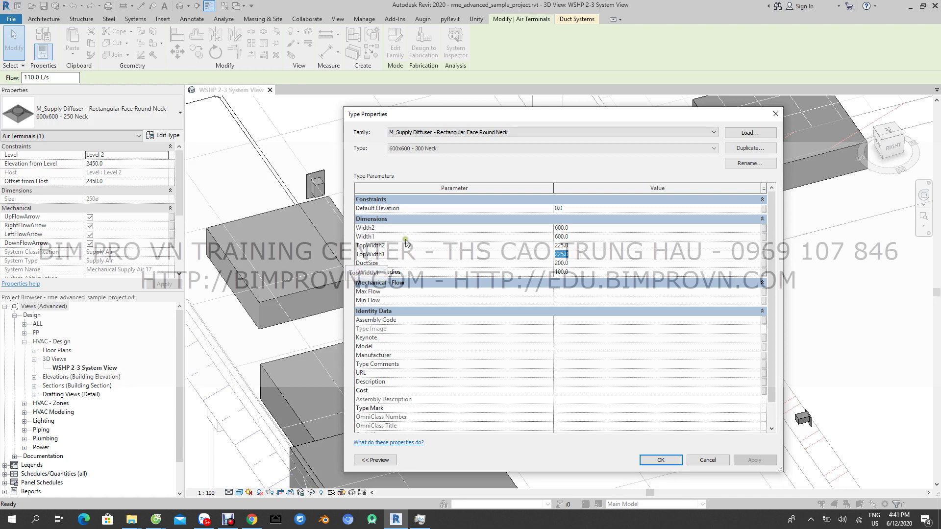
click(580, 247)
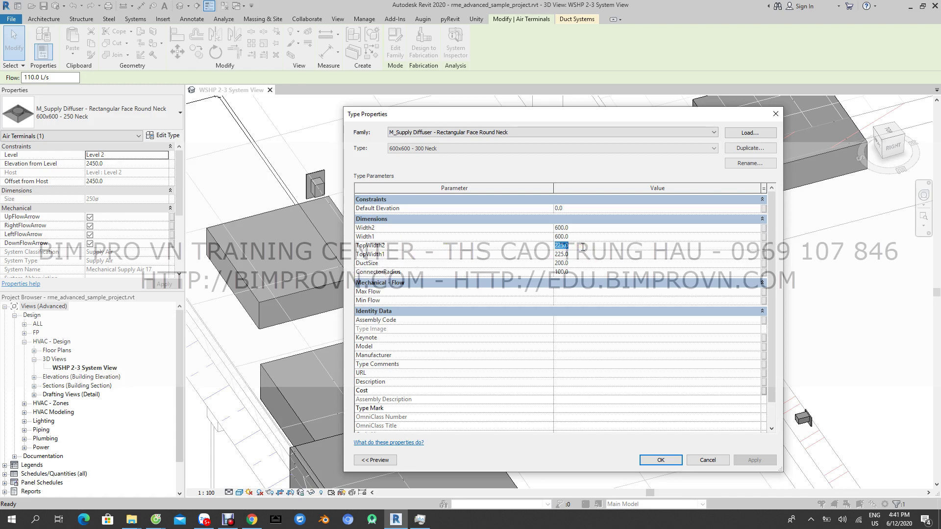
text(280)
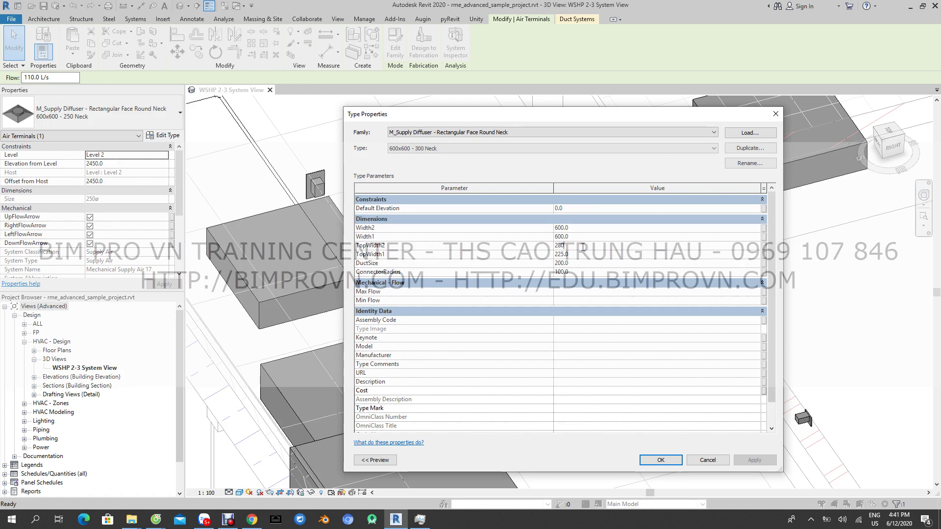
click(582, 254)
text(280)
click(610, 263)
Close the type settings, orbit the view, and inspect the attached flex duct's types
click(660, 460)
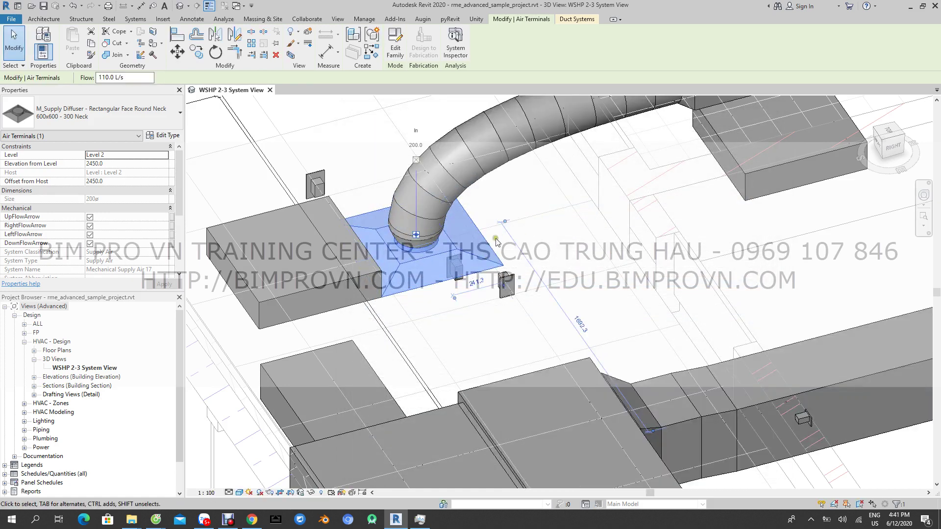
shift+middle_drag(557, 296, 539, 177)
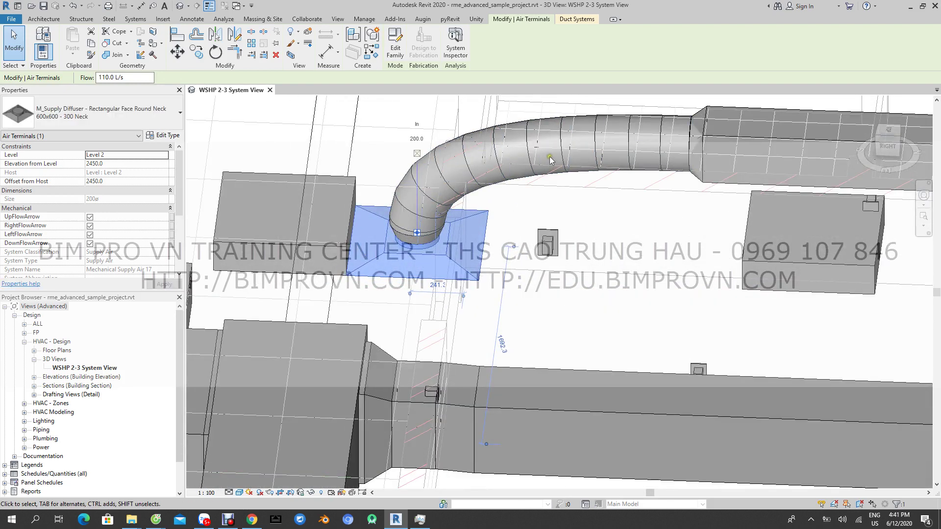
shift+middle_drag(529, 176, 530, 177)
click(530, 176)
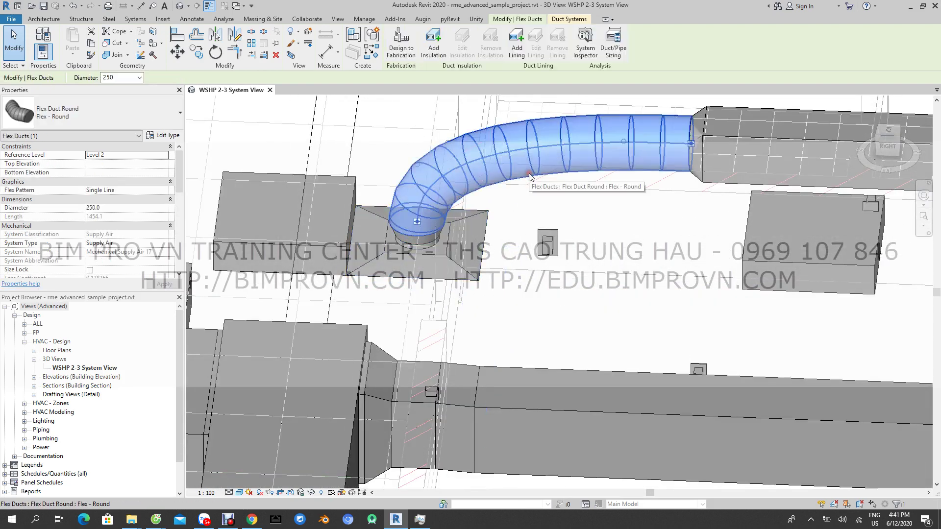
click(180, 113)
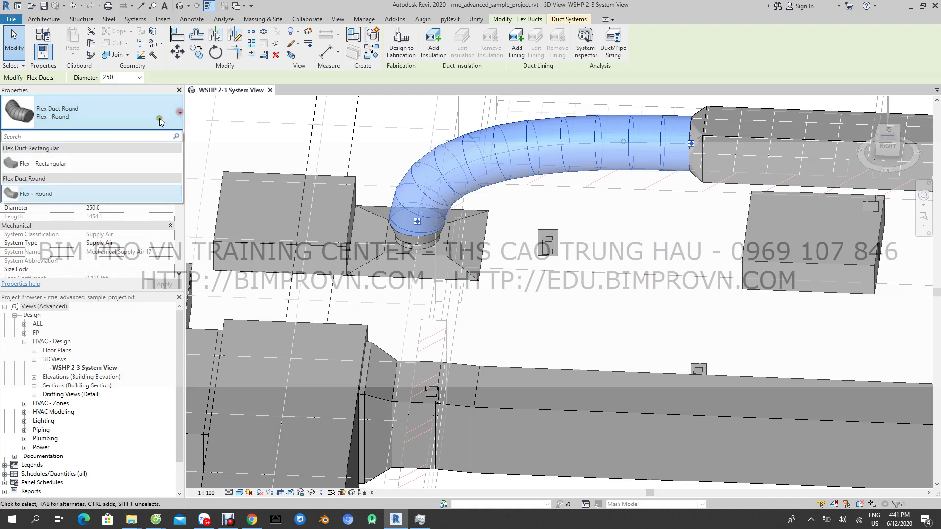
Select the diffuser and switch it from 250 Neck to the 600x600 - 200 Neck type
click(380, 258)
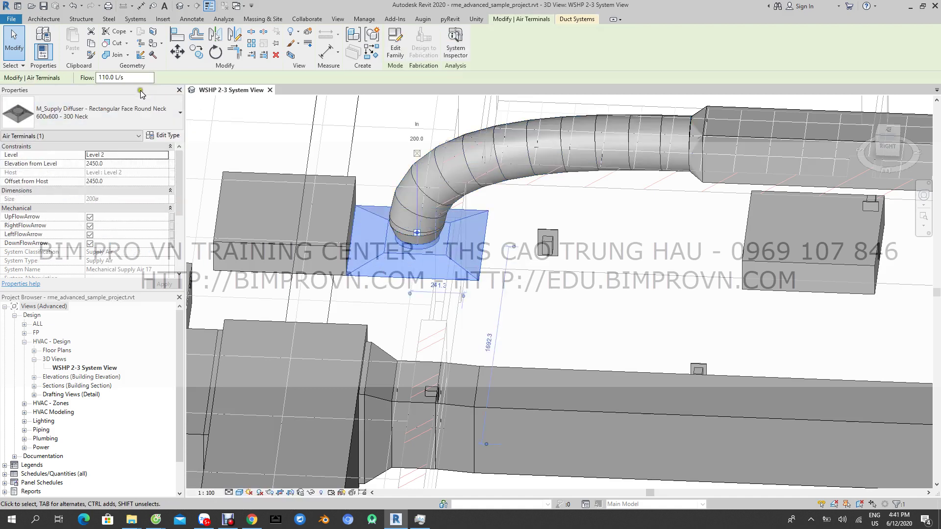
click(179, 116)
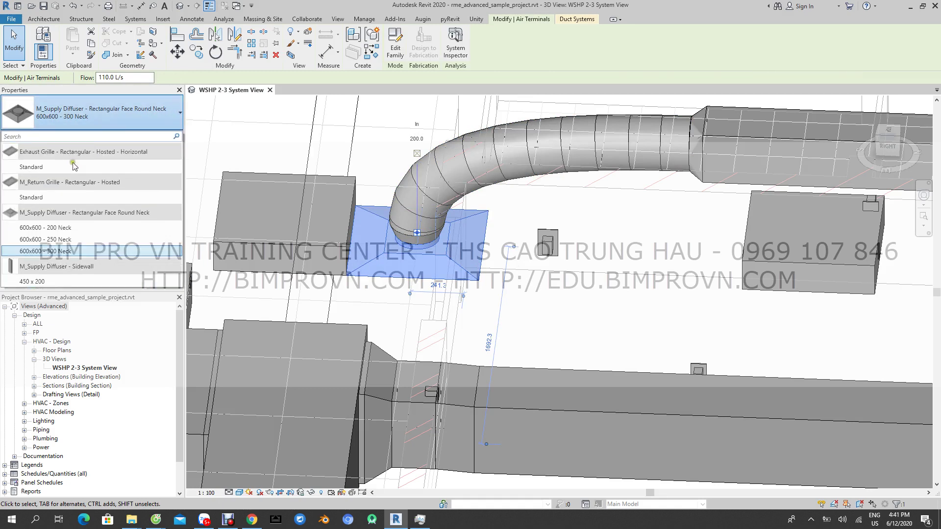
click(56, 240)
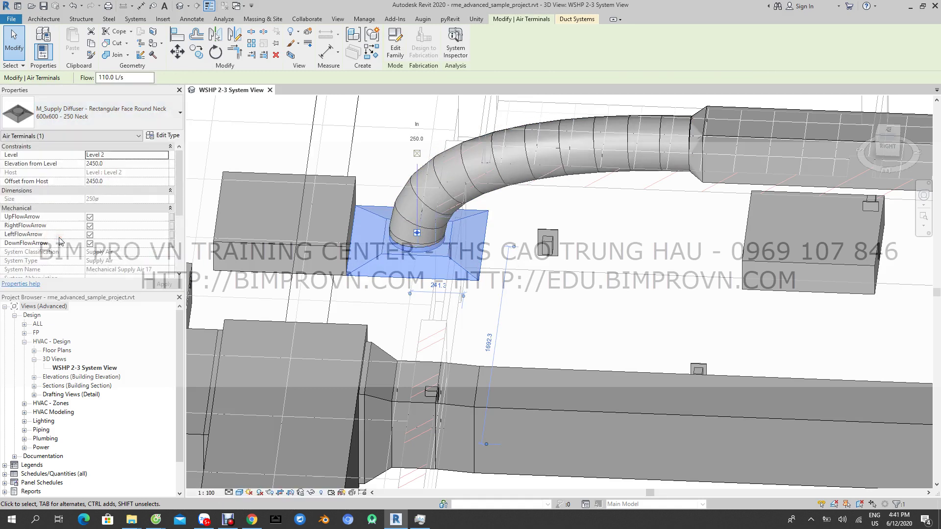
click(152, 118)
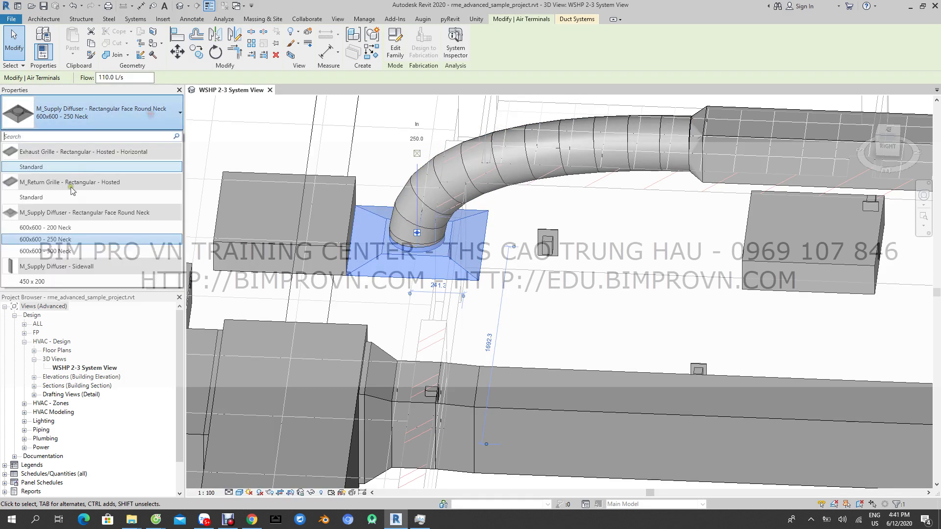
click(62, 228)
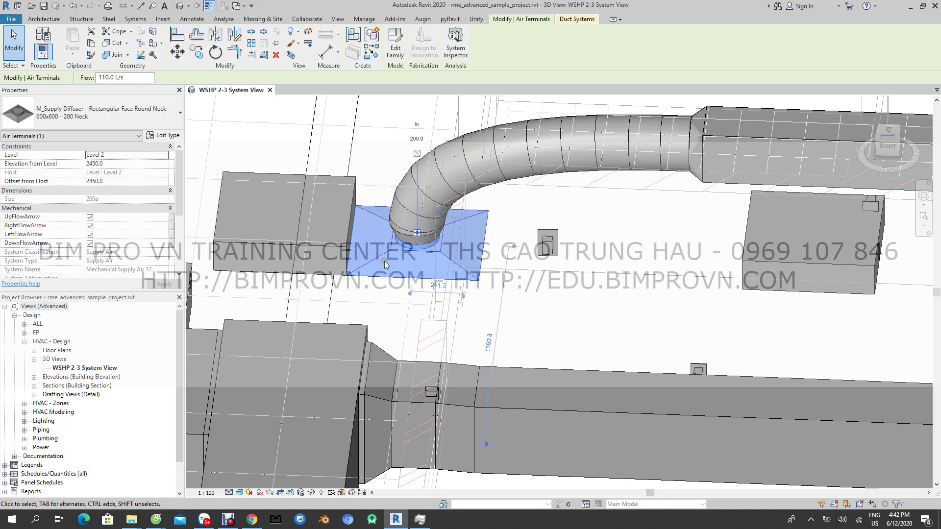
click(171, 117)
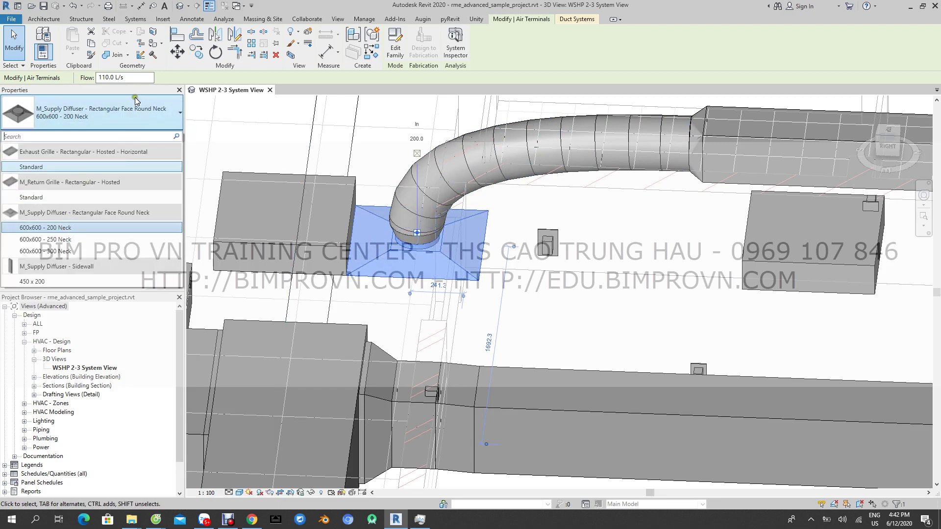
click(137, 101)
click(166, 136)
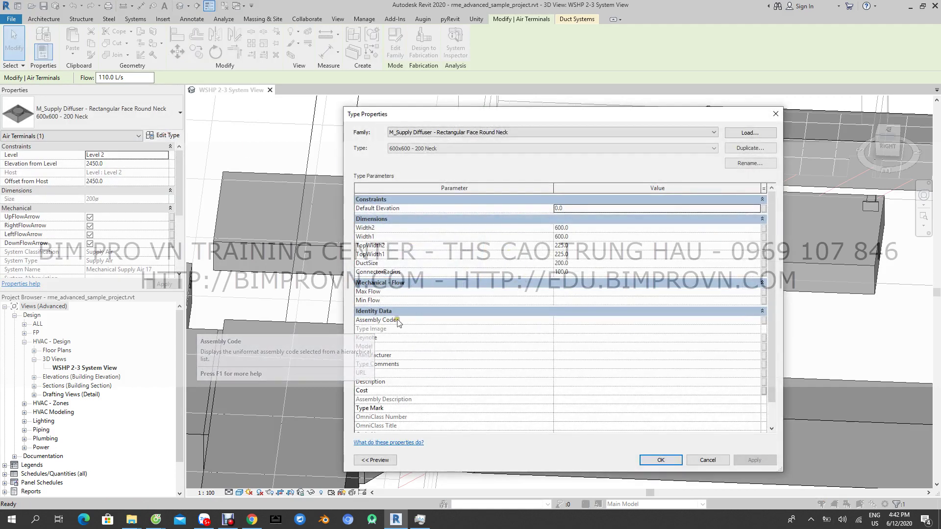
drag(558, 117, 556, 79)
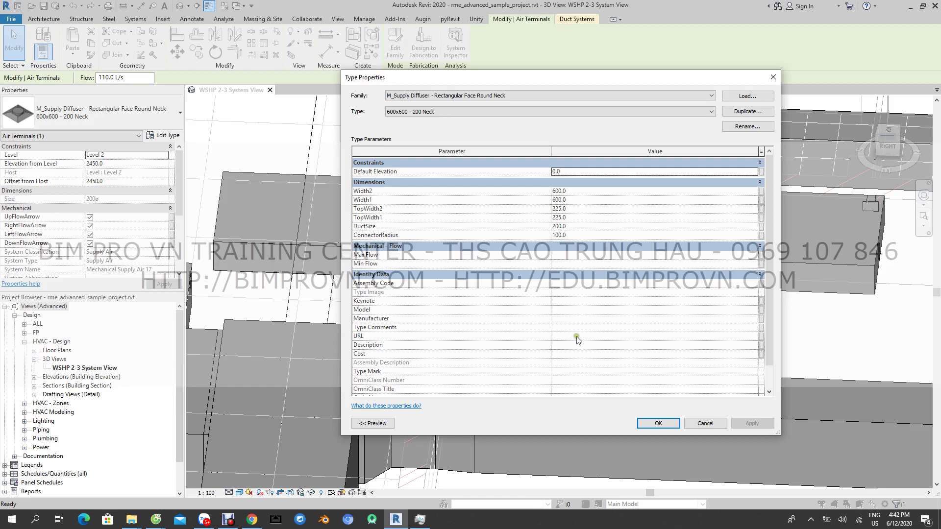
scroll(590, 369, down, 1)
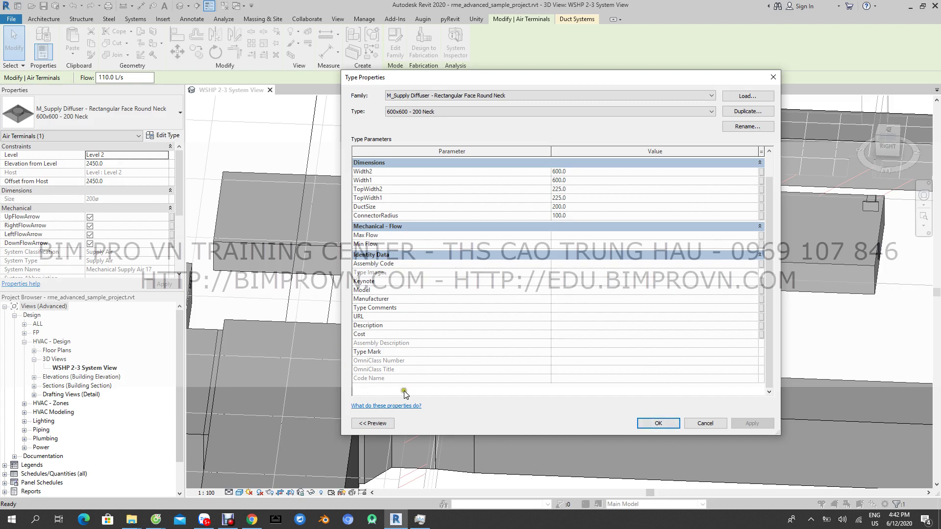
Open the diffuser family in the Family Editor and review its neck types in Family Types
click(657, 423)
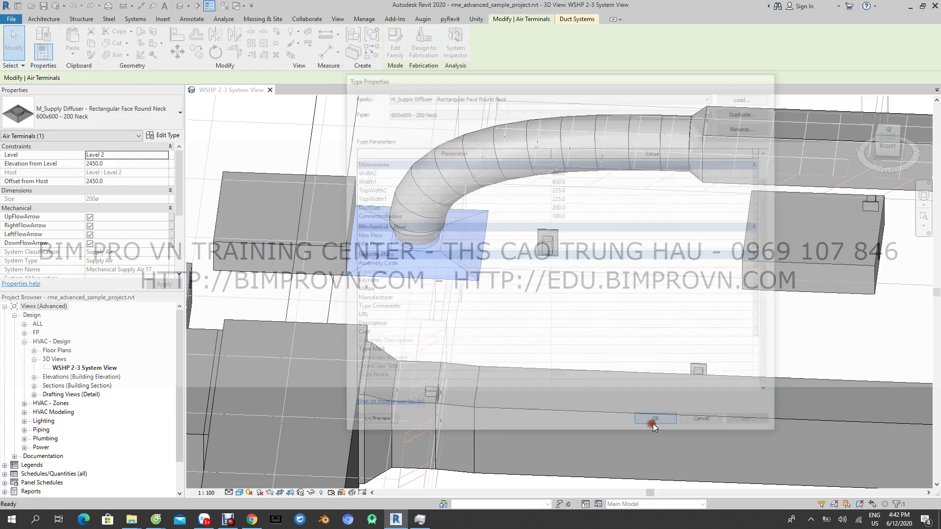
double_click(455, 263)
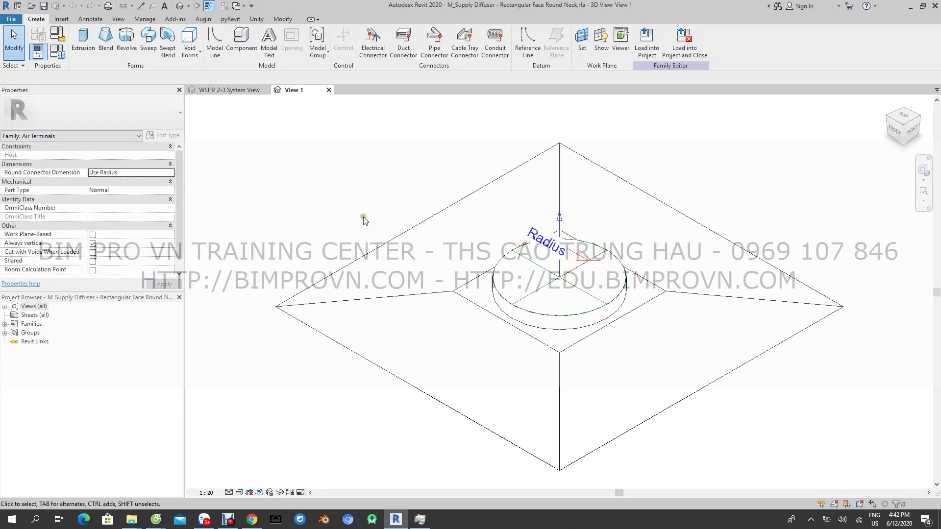
click(57, 51)
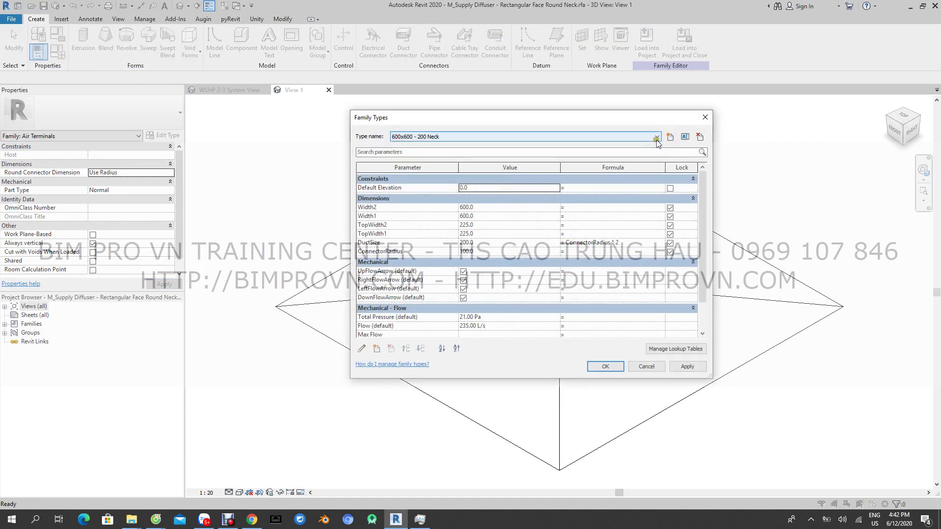
click(656, 139)
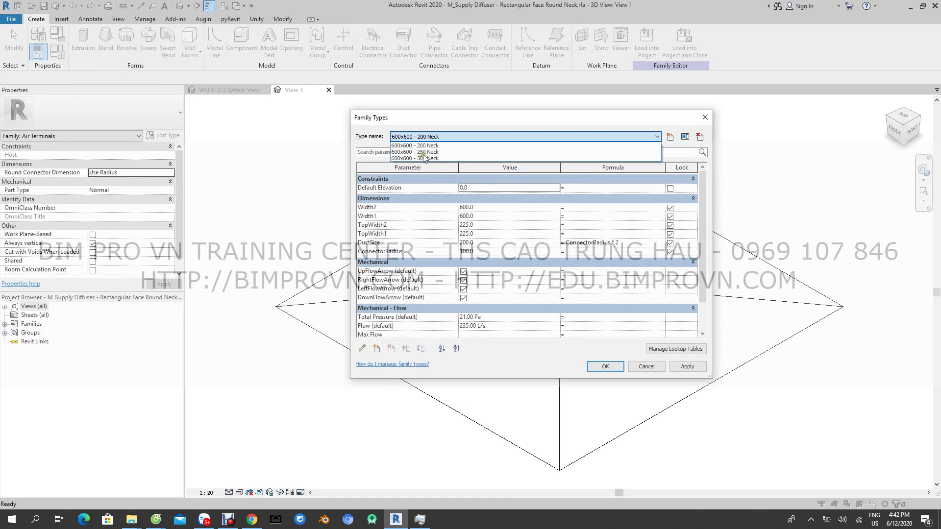
click(566, 125)
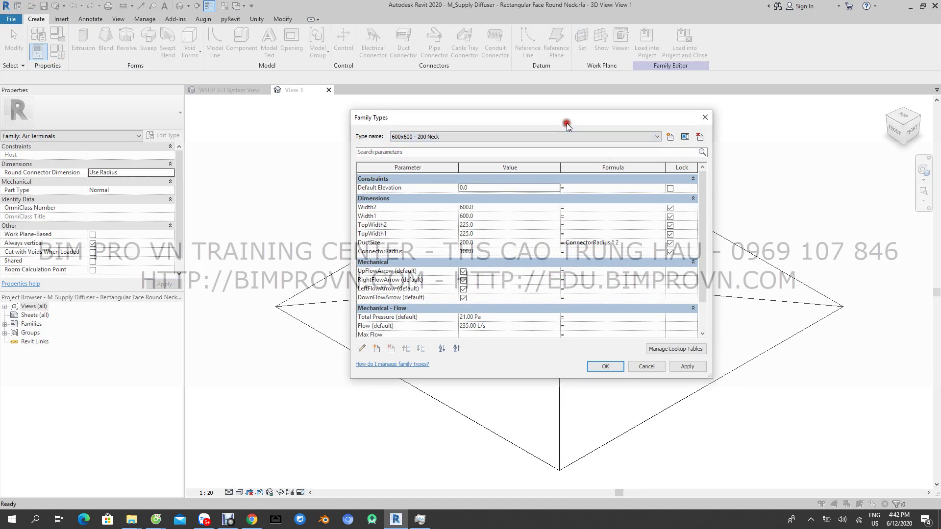
Create a new family type named 600x600 - 350 Neck
click(670, 138)
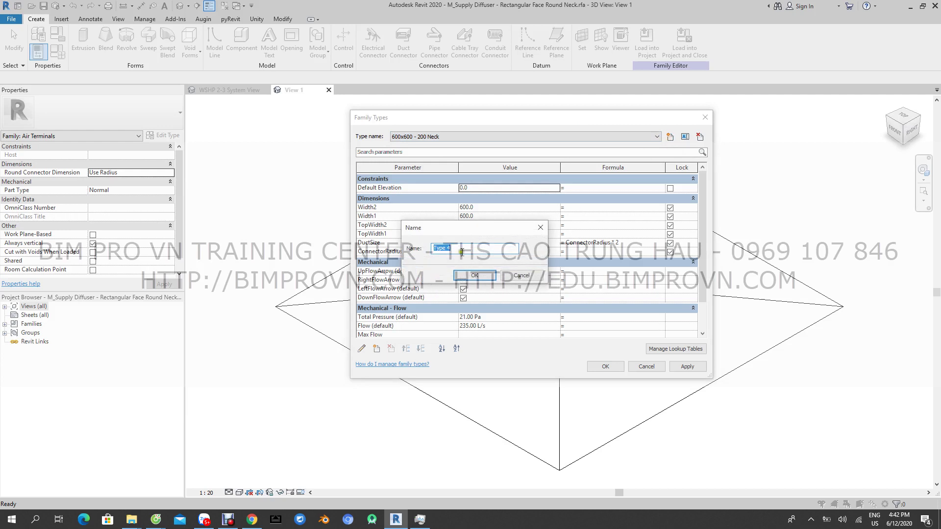
text(600x600 - 350 Neck)
click(476, 275)
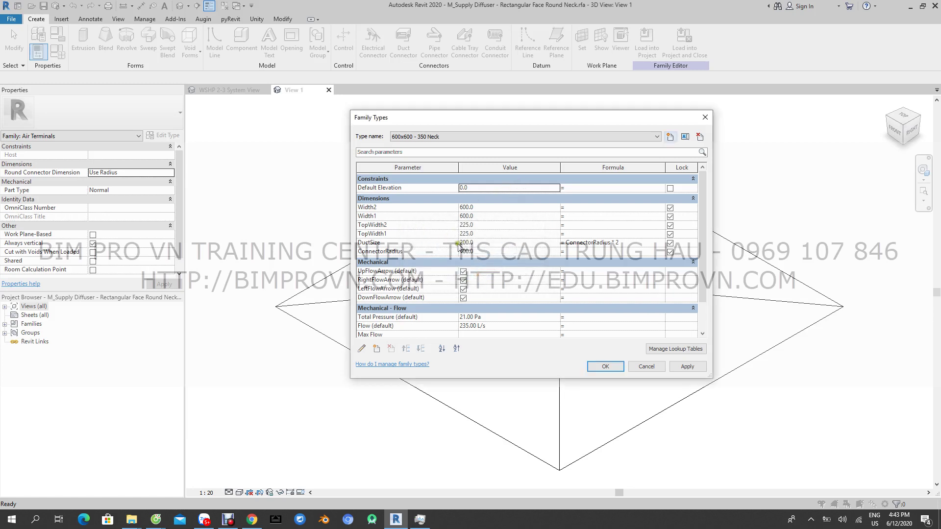
Set TopWidth2 and TopWidth1 to 350.0 and apply the change
click(500, 227)
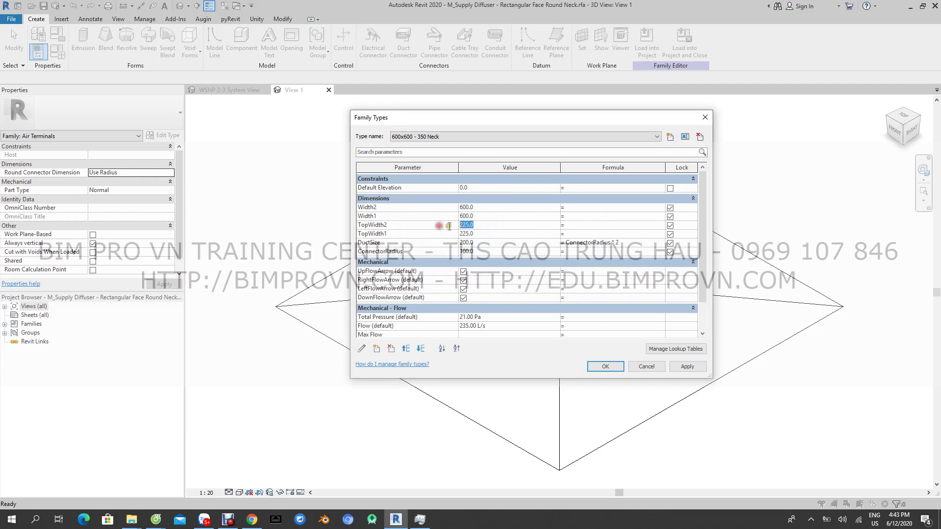
text(34)
text(0)
click(499, 236)
text(3)
click(493, 228)
text(350.)
text(0)
click(506, 225)
click(704, 366)
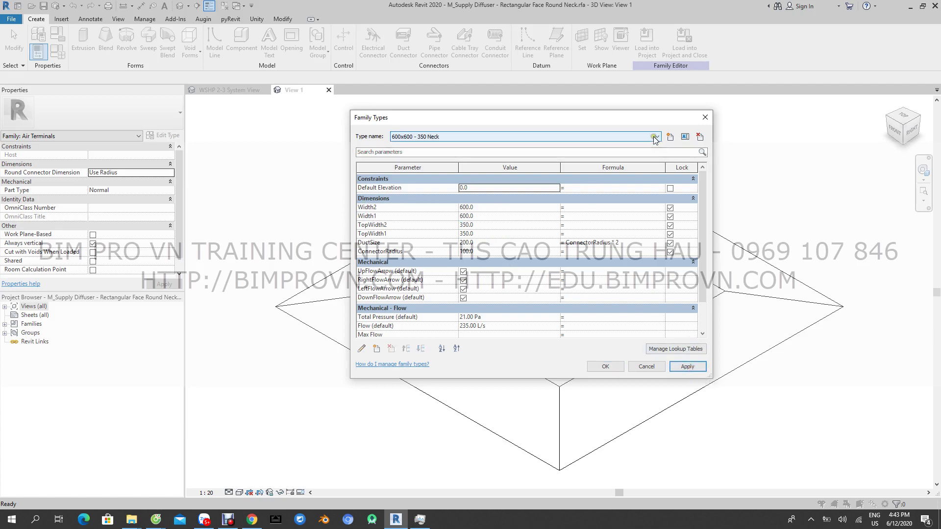
Expand the Identity Data group and begin adding a new family parameter
scroll(490, 235, down, 3)
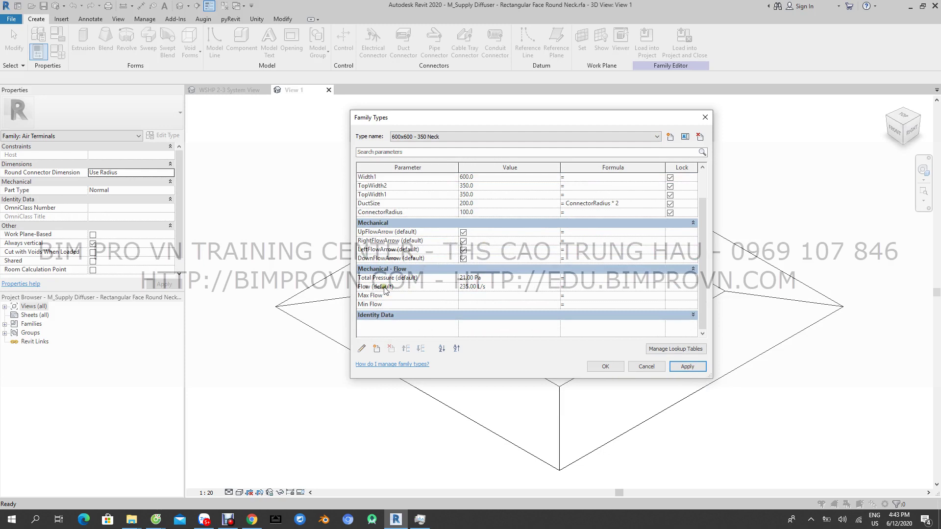
scroll(396, 256, up, 3)
scroll(400, 255, down, 3)
click(693, 316)
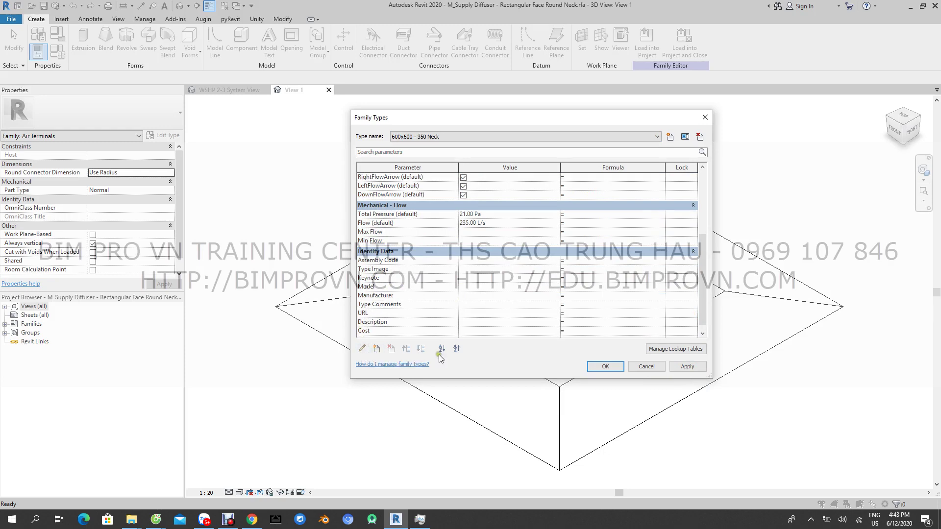
click(376, 349)
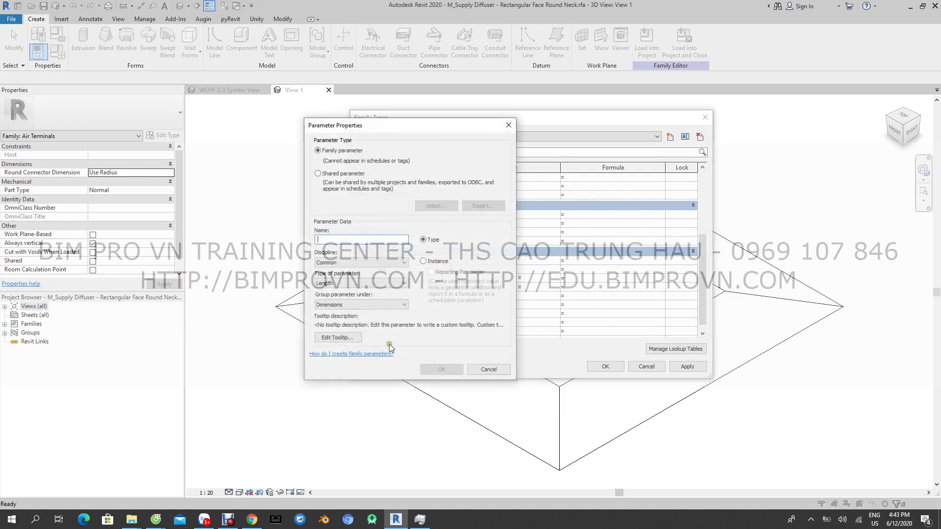
Define the parameter as 'New parameter', a Text-type instance parameter
click(390, 241)
text(Nha)
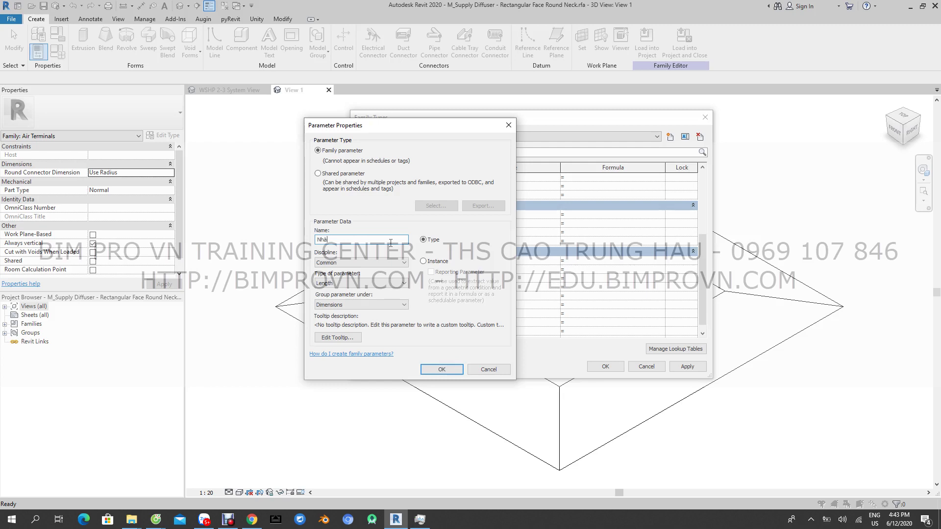
key(BackSpace)
key(BackSpace)
key(BackSpace)
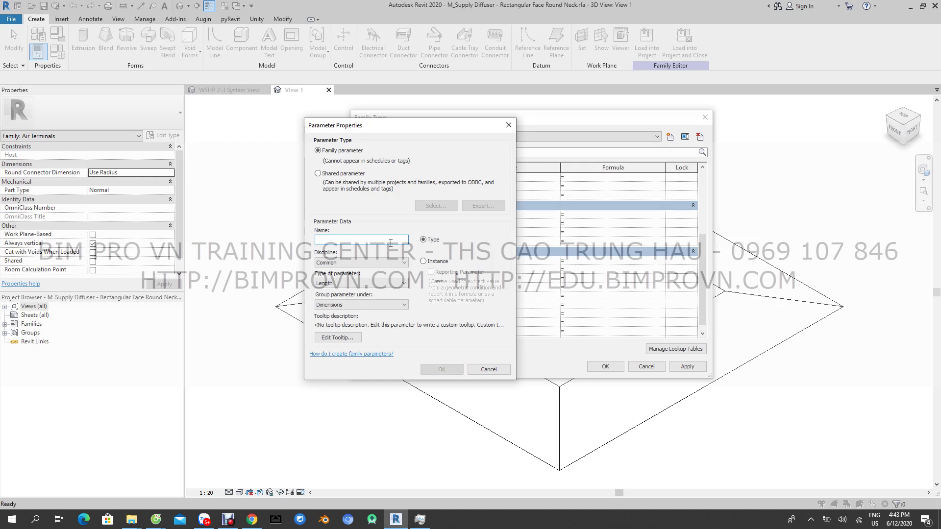
text(Nê)
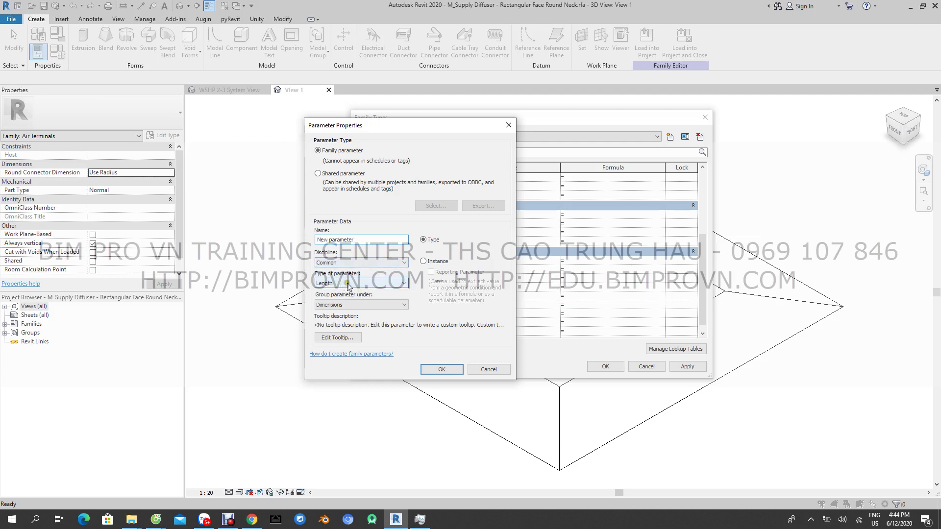
click(351, 262)
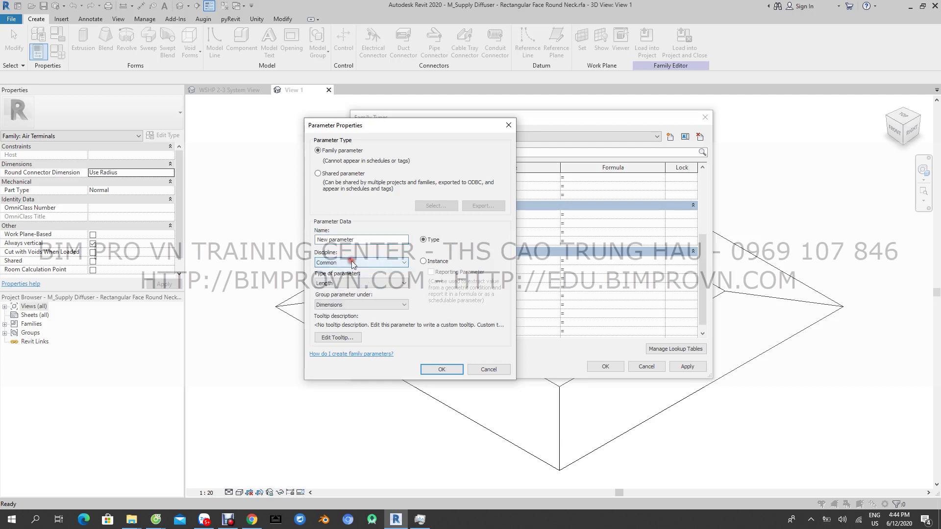
click(342, 281)
click(338, 290)
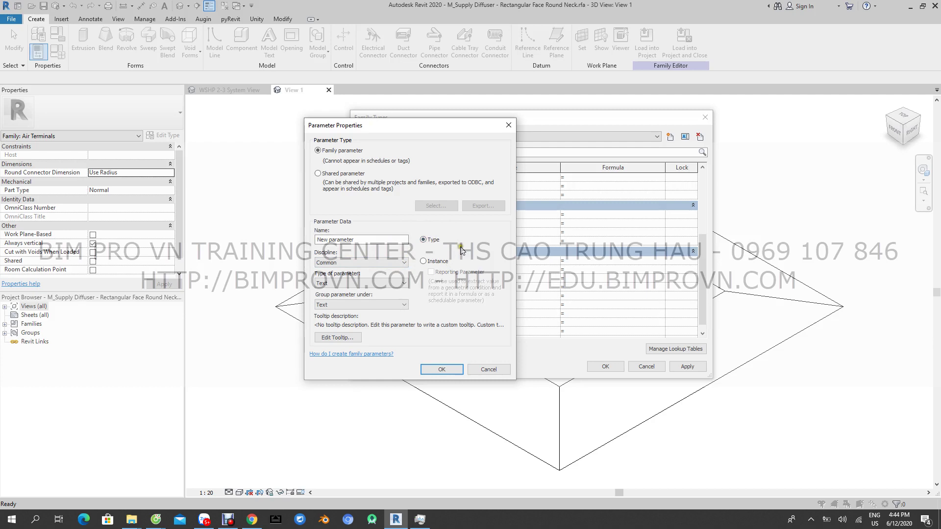
click(423, 261)
Create New parameter and scroll the Family Types table to locate it
click(444, 368)
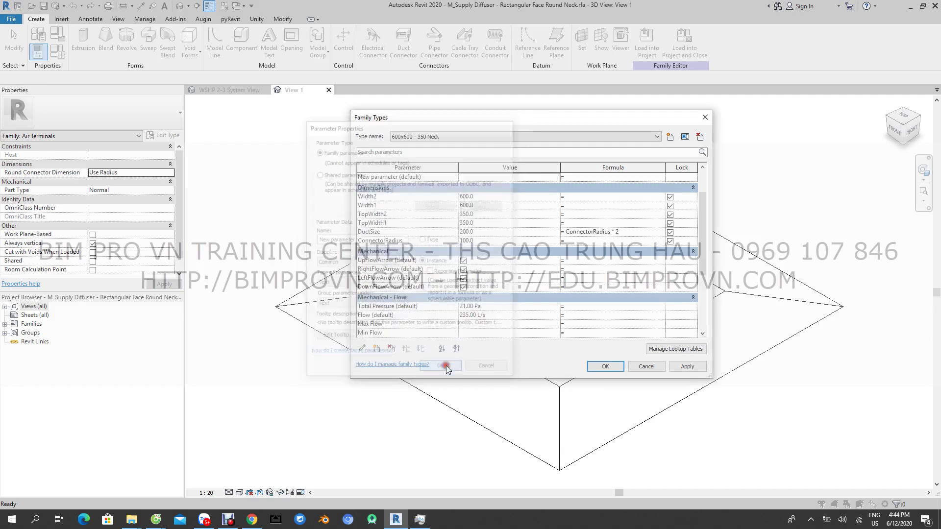
scroll(439, 293, down, 3)
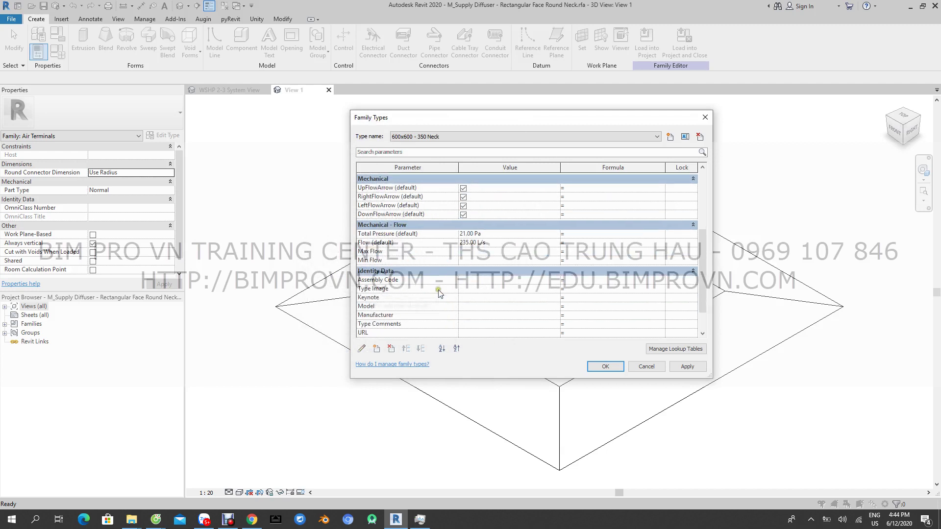
scroll(439, 293, down, 1)
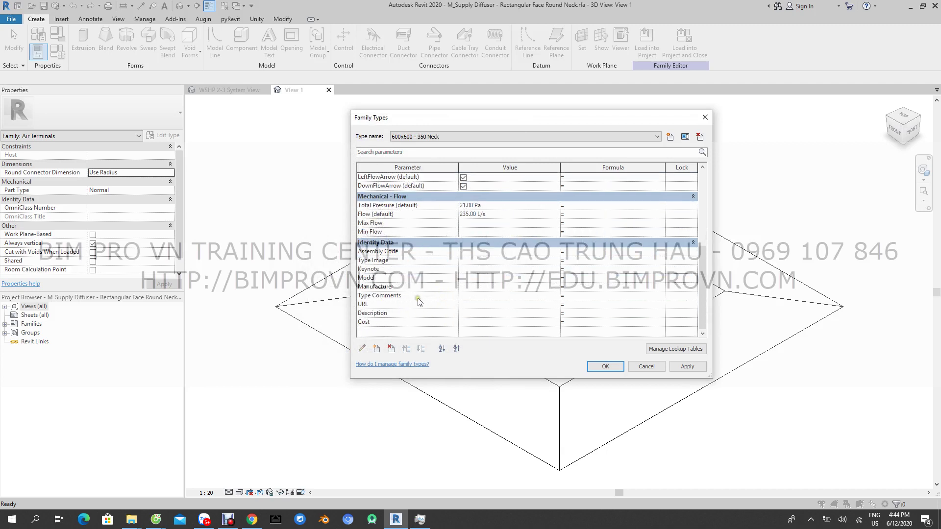
scroll(420, 298, up, 1)
scroll(420, 298, up, 2)
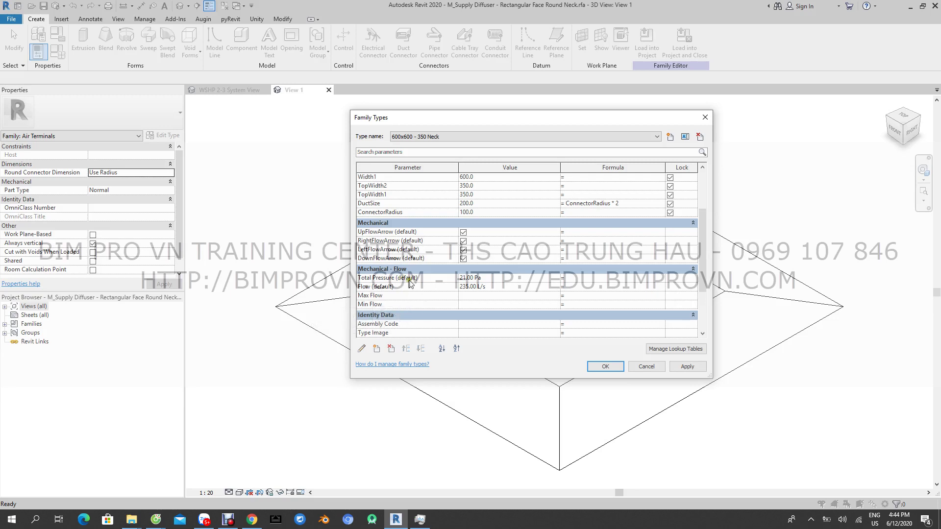
scroll(420, 287, up, 1)
scroll(420, 286, up, 1)
scroll(420, 287, up, 1)
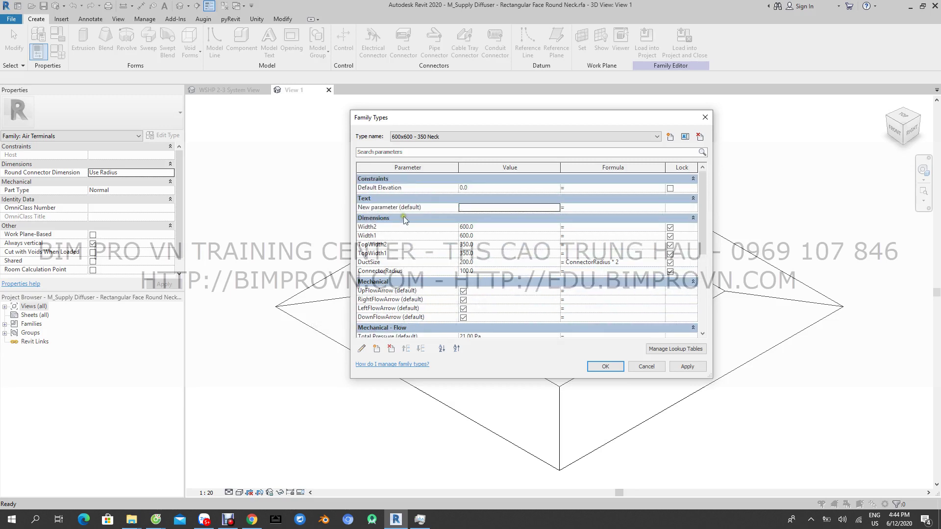
Regroup New parameter under Identity Data
click(395, 207)
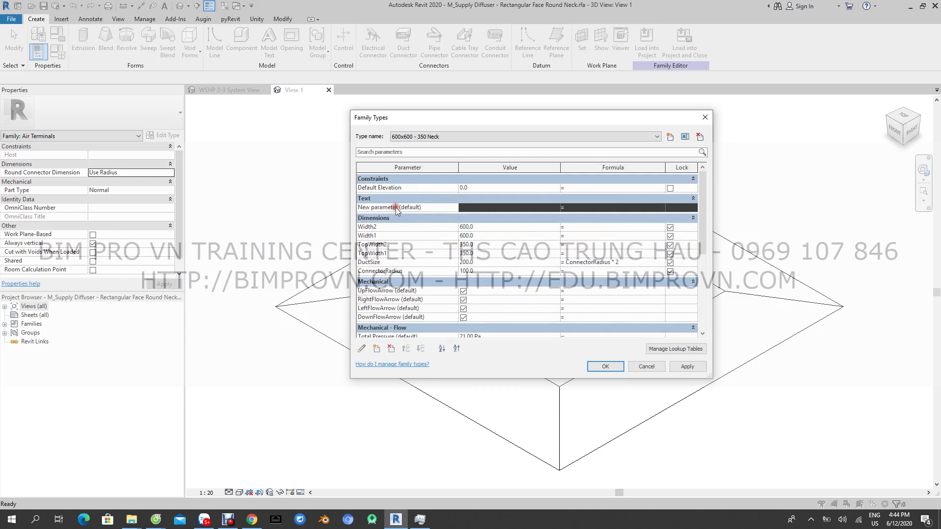
click(363, 349)
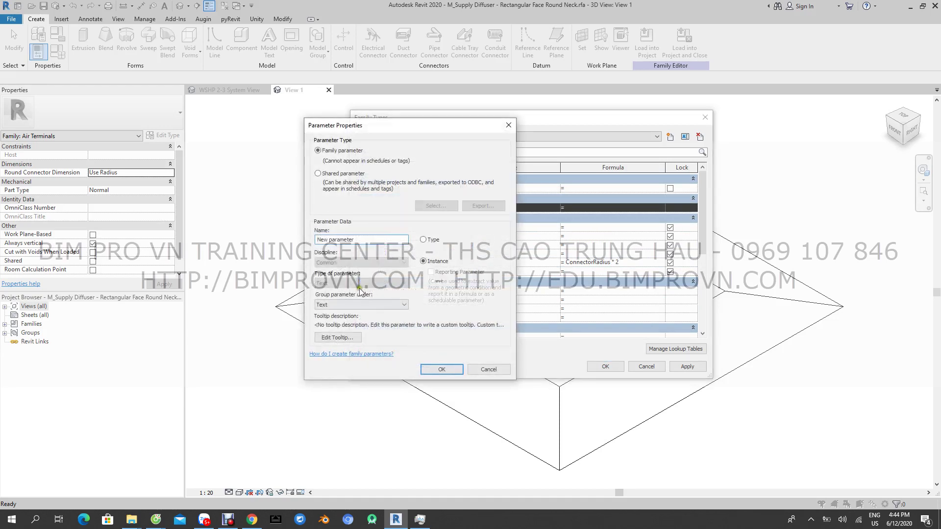
click(354, 304)
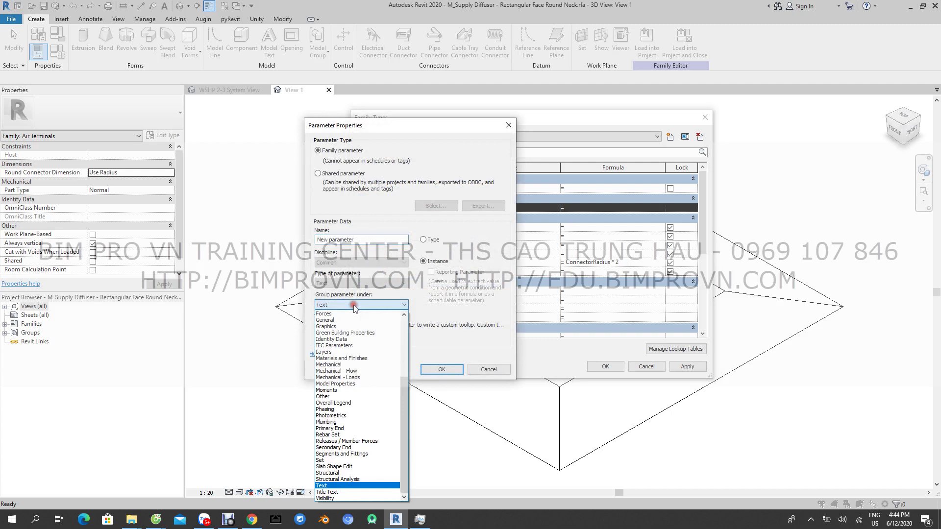
click(337, 341)
click(454, 370)
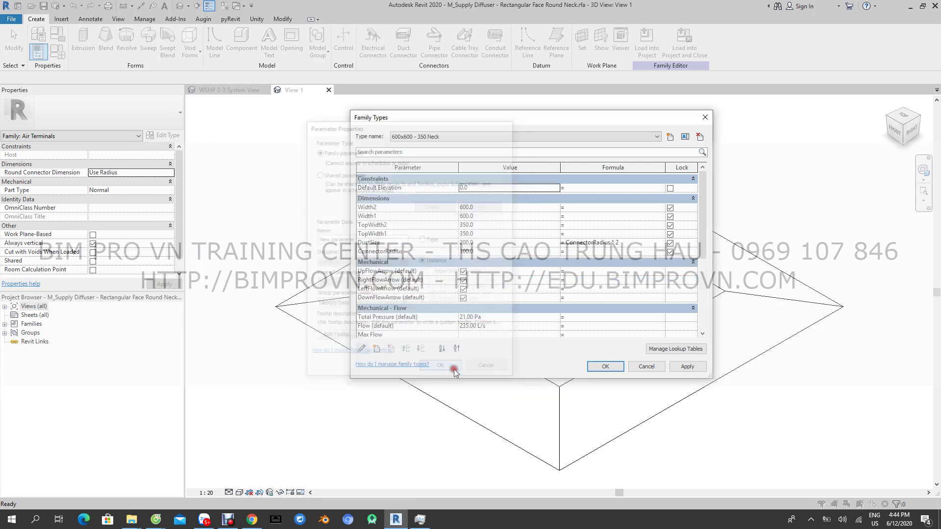
Apply the family type changes and close Family Types
scroll(481, 263, down, 5)
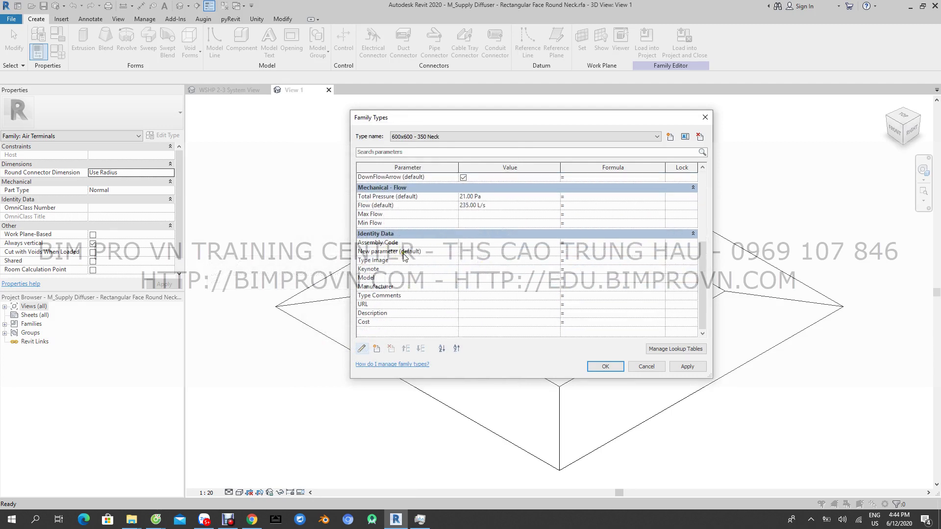
click(403, 253)
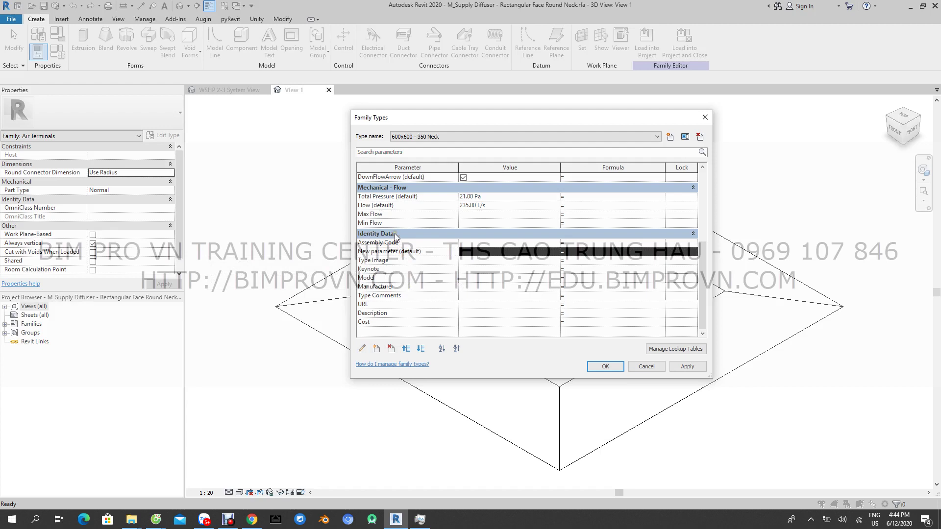
click(688, 367)
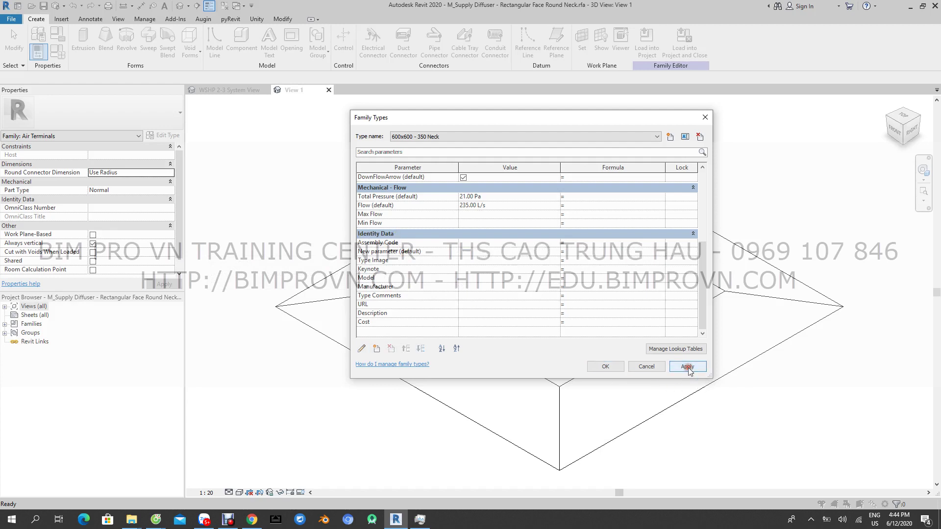
click(607, 367)
Reload the edited diffuser family, overwriting existing parameter values, and reselect the diffuser under the duct elbow
click(647, 42)
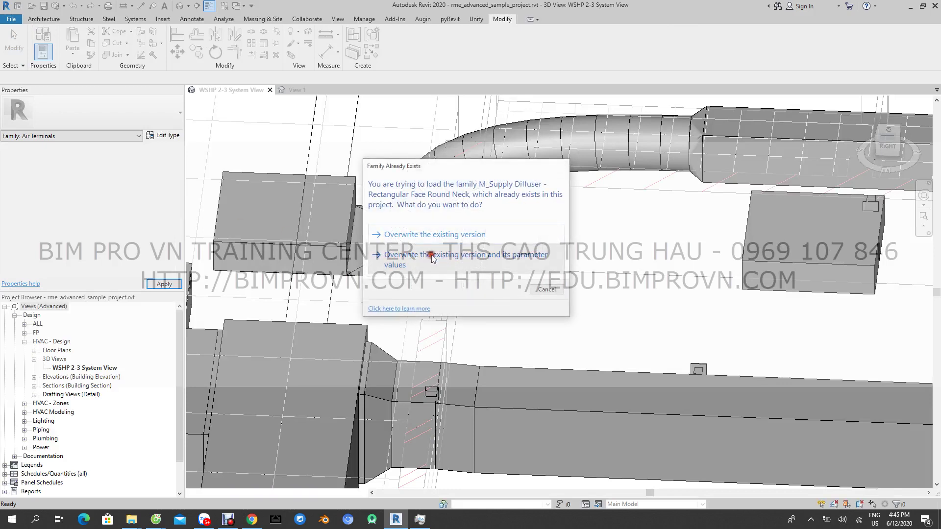
click(414, 255)
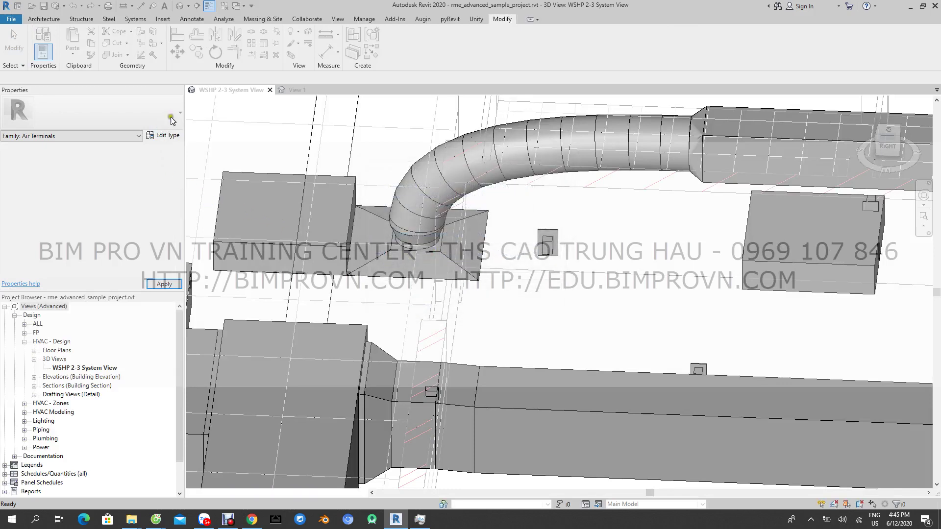
click(293, 187)
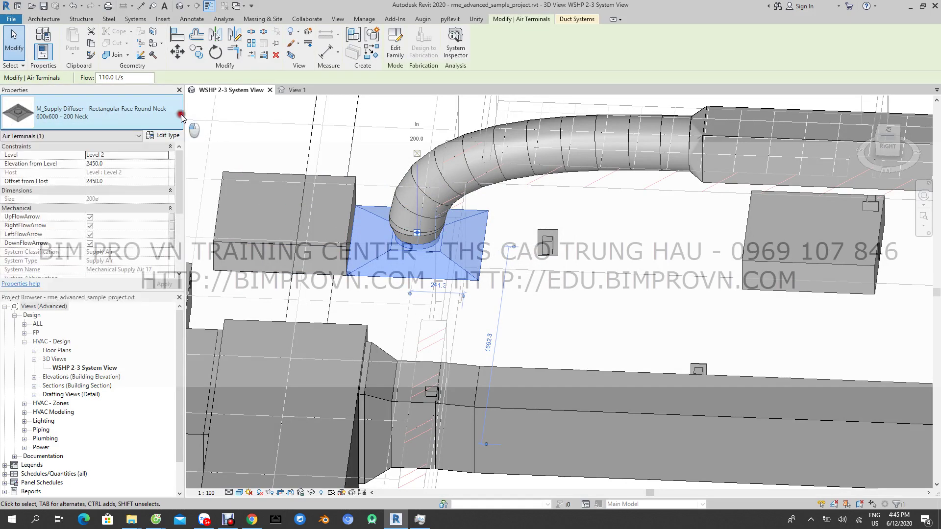
click(181, 114)
click(181, 114)
click(166, 135)
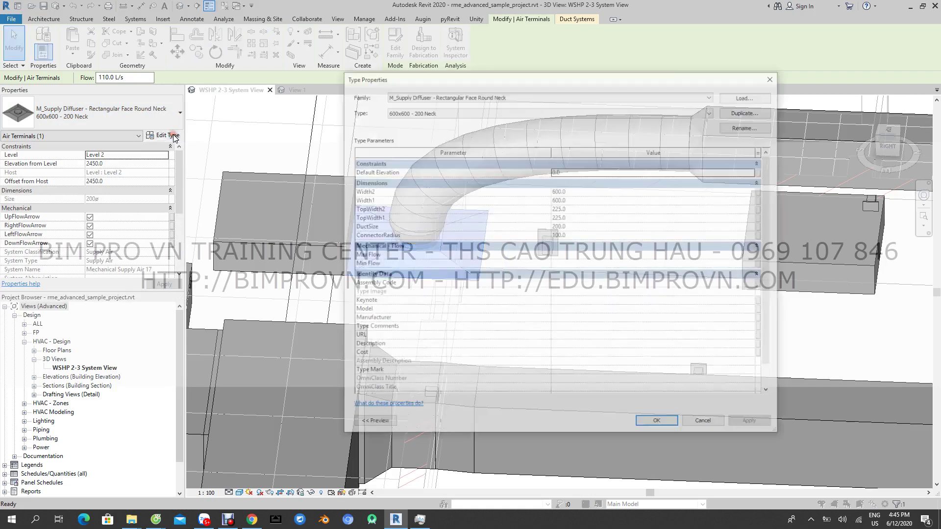
scroll(510, 306, down, 1)
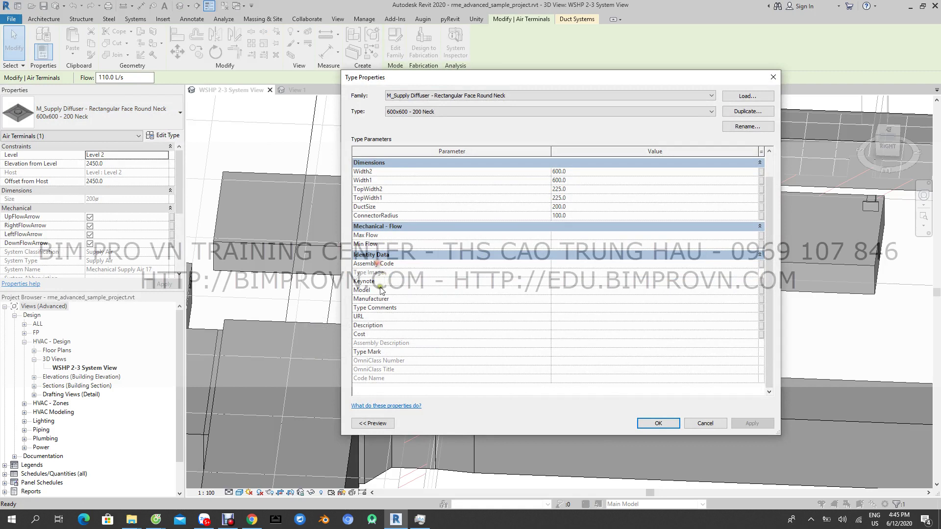
scroll(416, 338, up, 1)
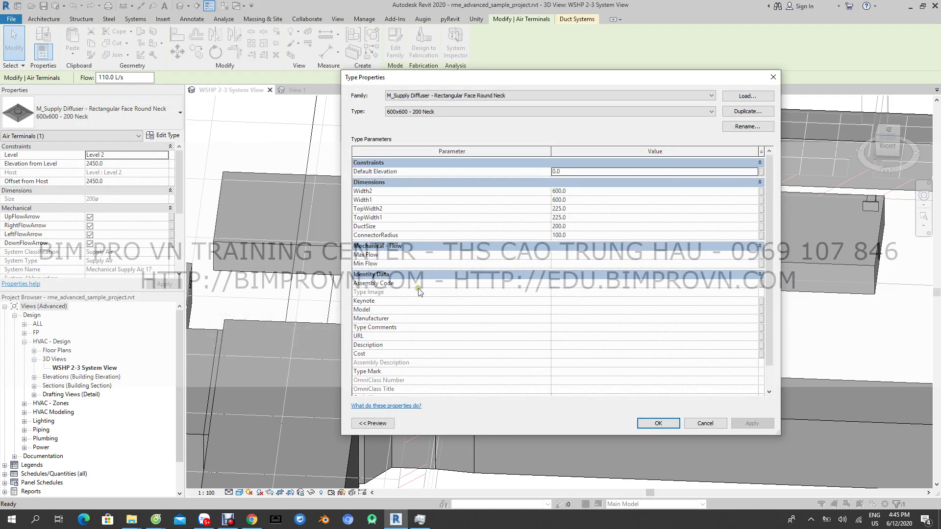
click(595, 112)
click(417, 139)
scroll(499, 306, down, 1)
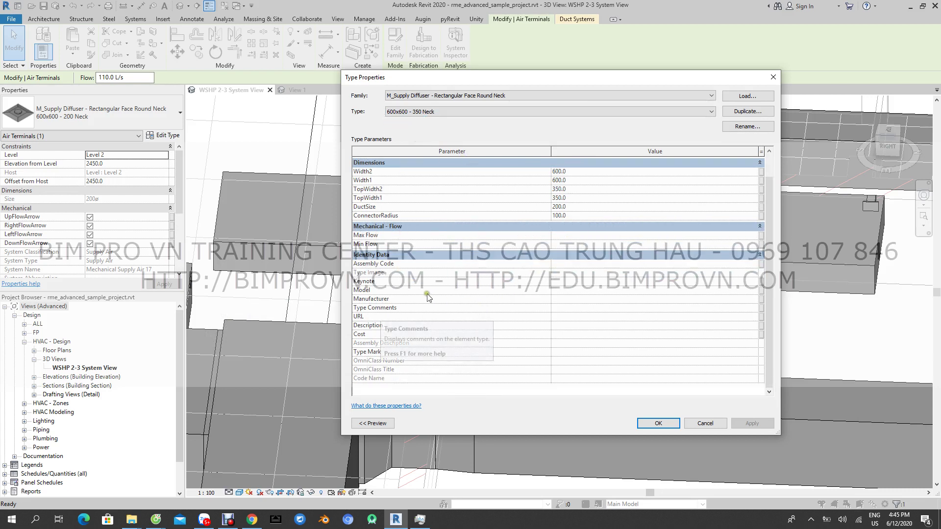
scroll(490, 319, up, 1)
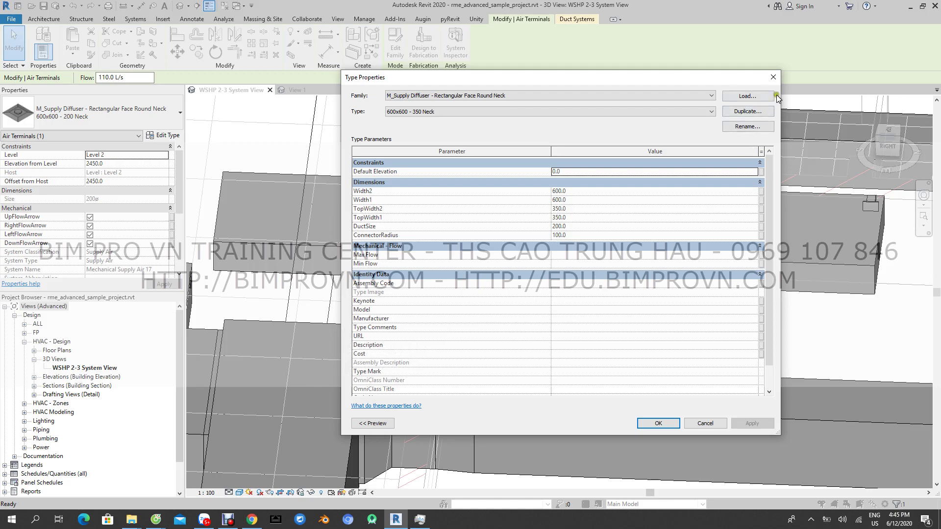
click(773, 77)
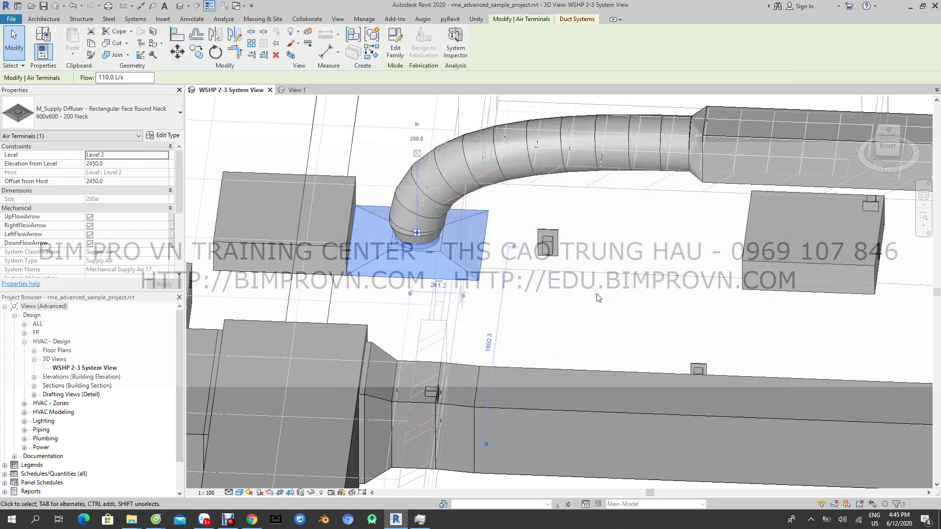